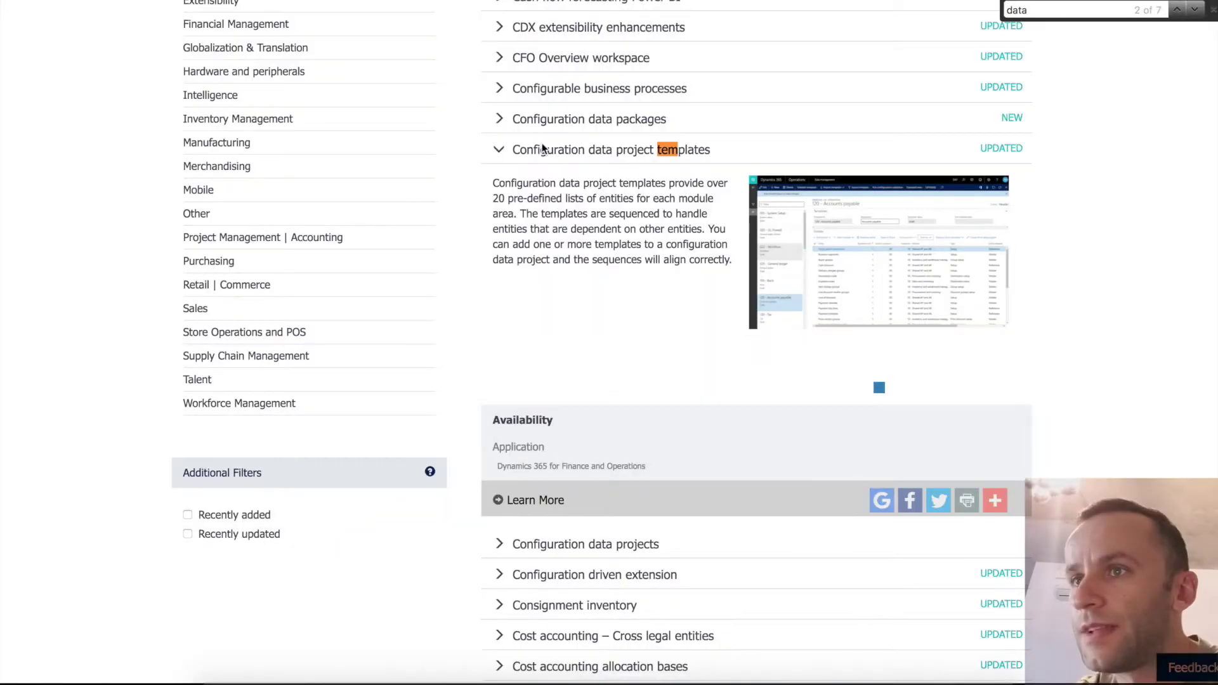
# Step: Expand the Configuration data packages roadmap entry and highlight its Lifecycle Services description
pyautogui.click(501, 125)
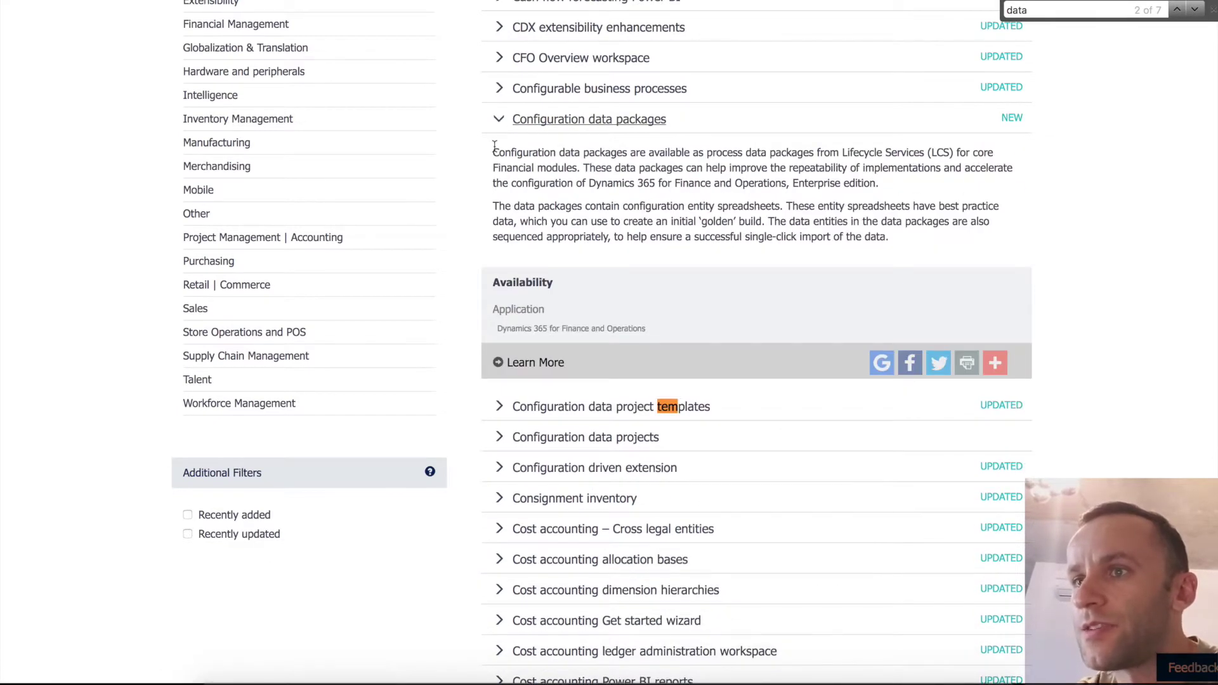
pyautogui.moveTo(494, 147); pyautogui.dragTo(896, 234)
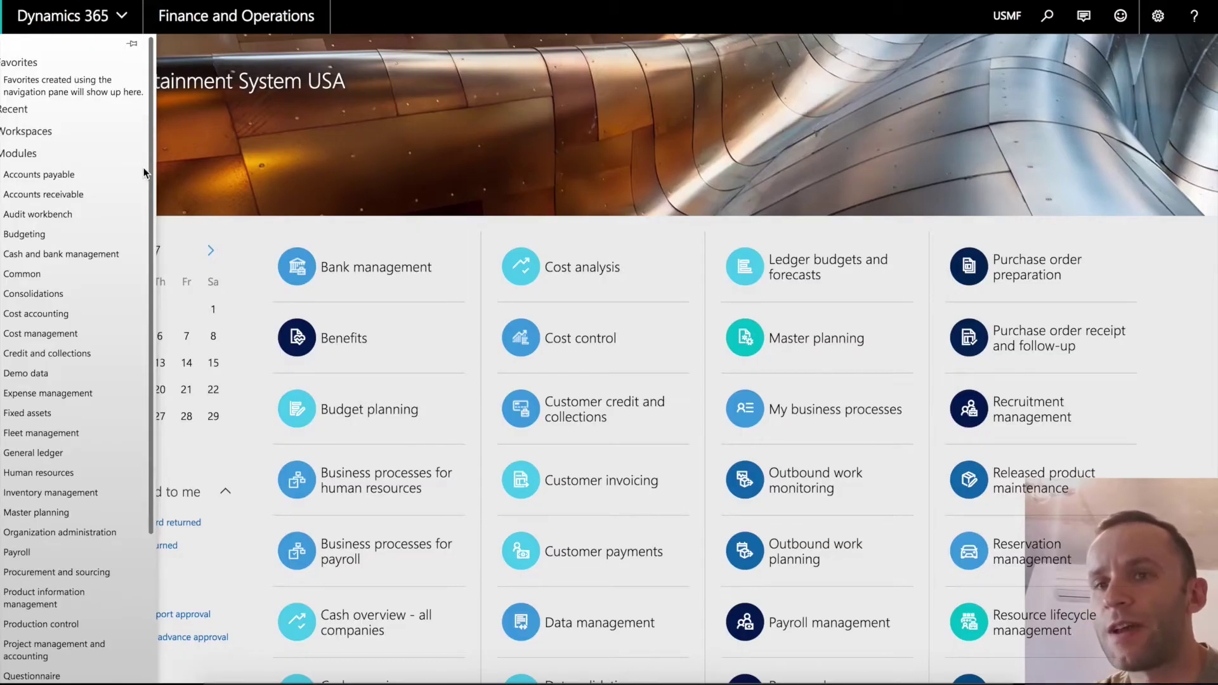
# Step: Go through Workspaces to Data management and open the 140 - Accounts receivable template
pyautogui.scroll(-3, 143, 168)
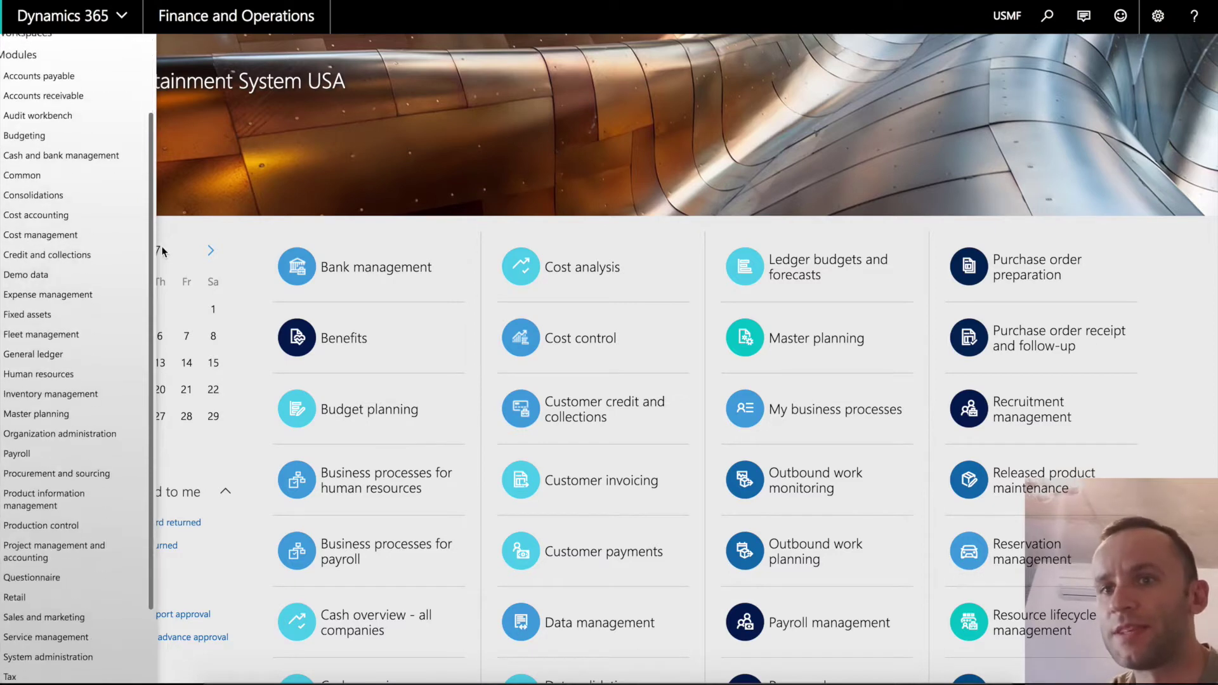
pyautogui.scroll(-3, 132, 359)
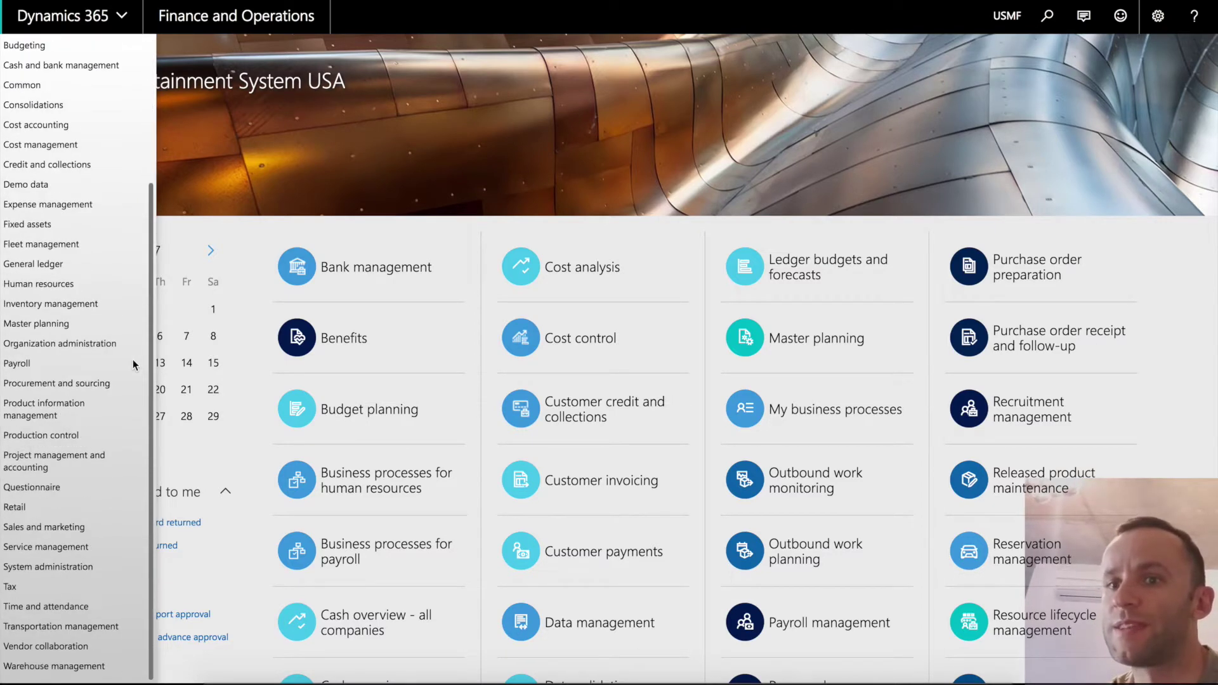
pyautogui.scroll(4, 132, 359)
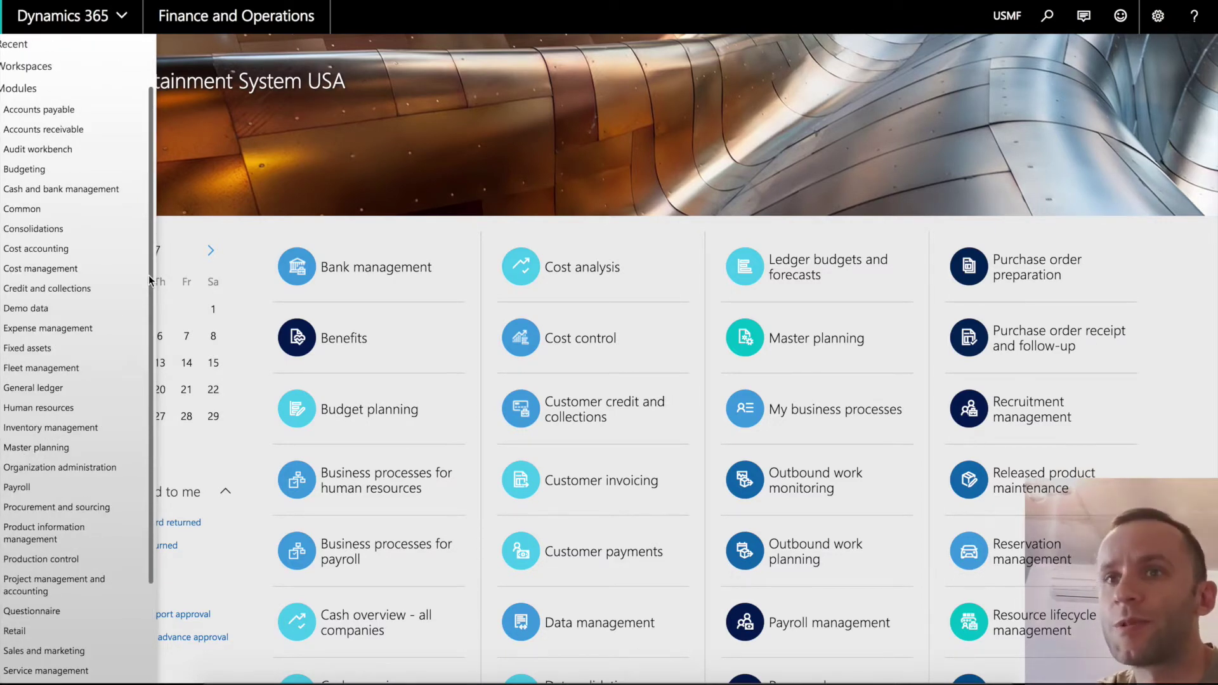
pyautogui.click(38, 66)
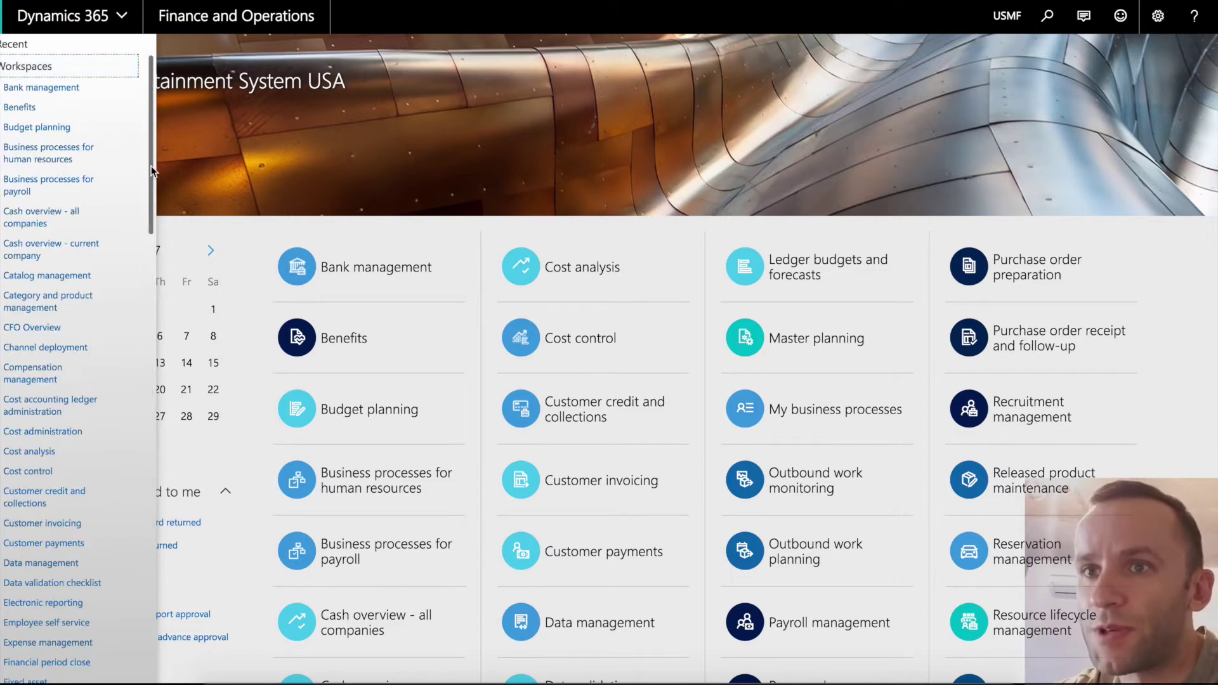
pyautogui.click(41, 562)
pyautogui.click(78, 318)
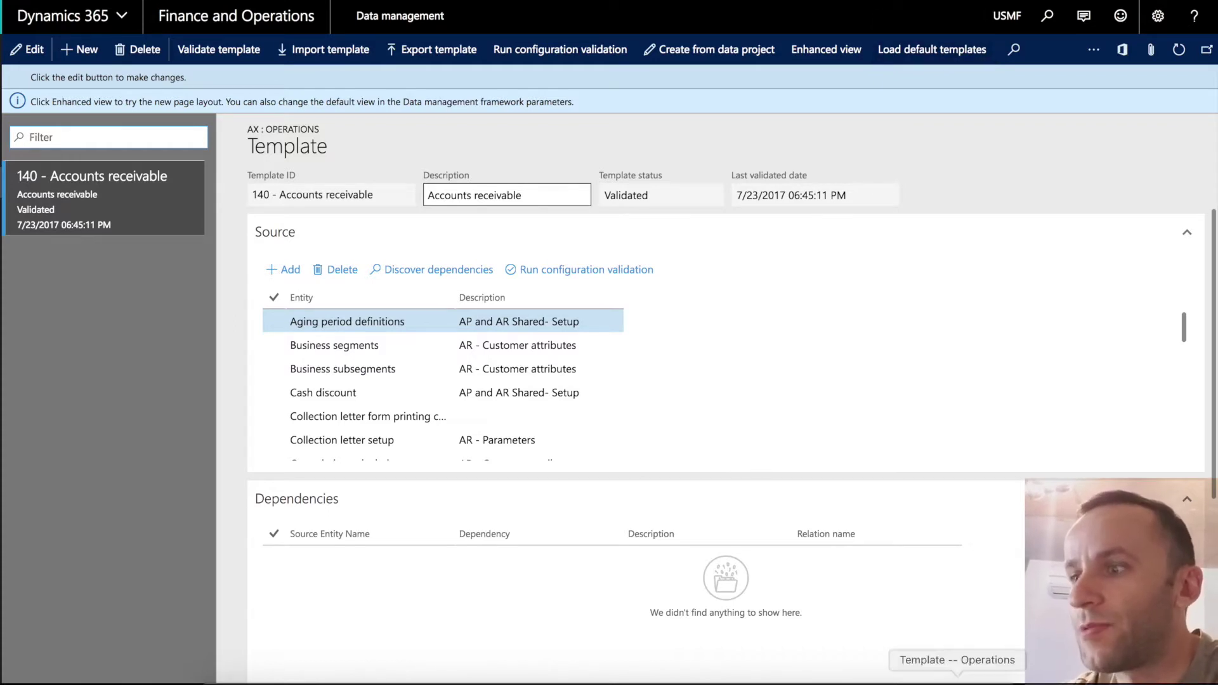
pyautogui.click(1162, 24)
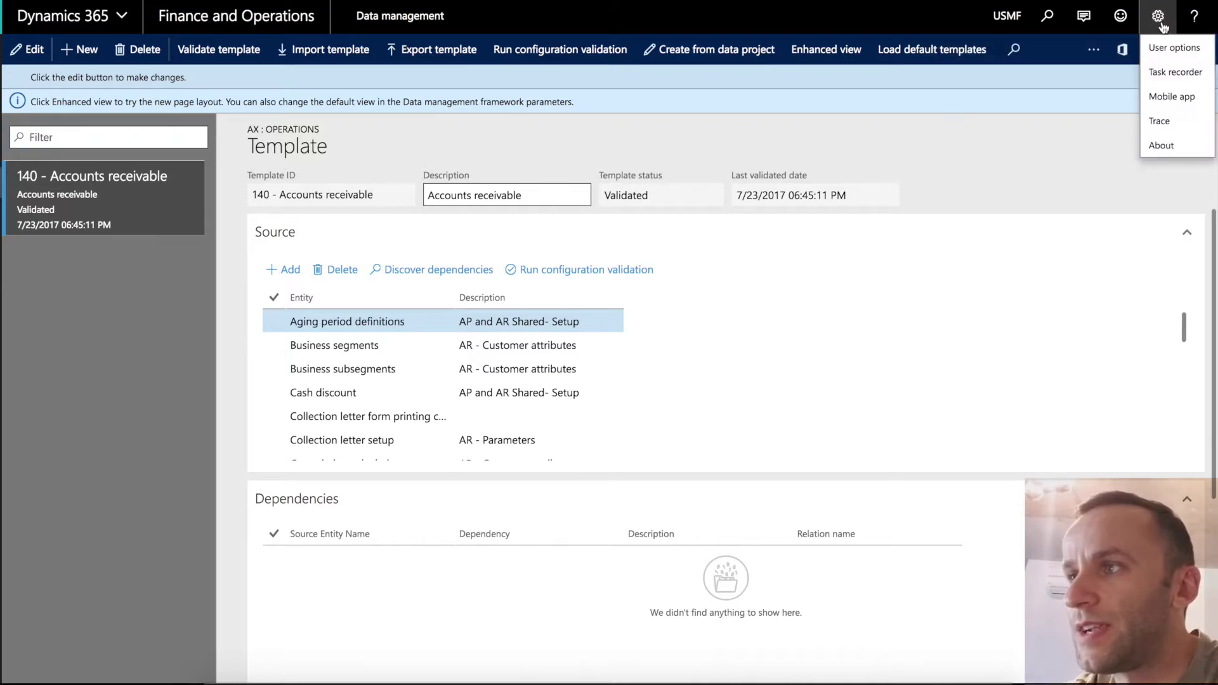
pyautogui.click(1161, 145)
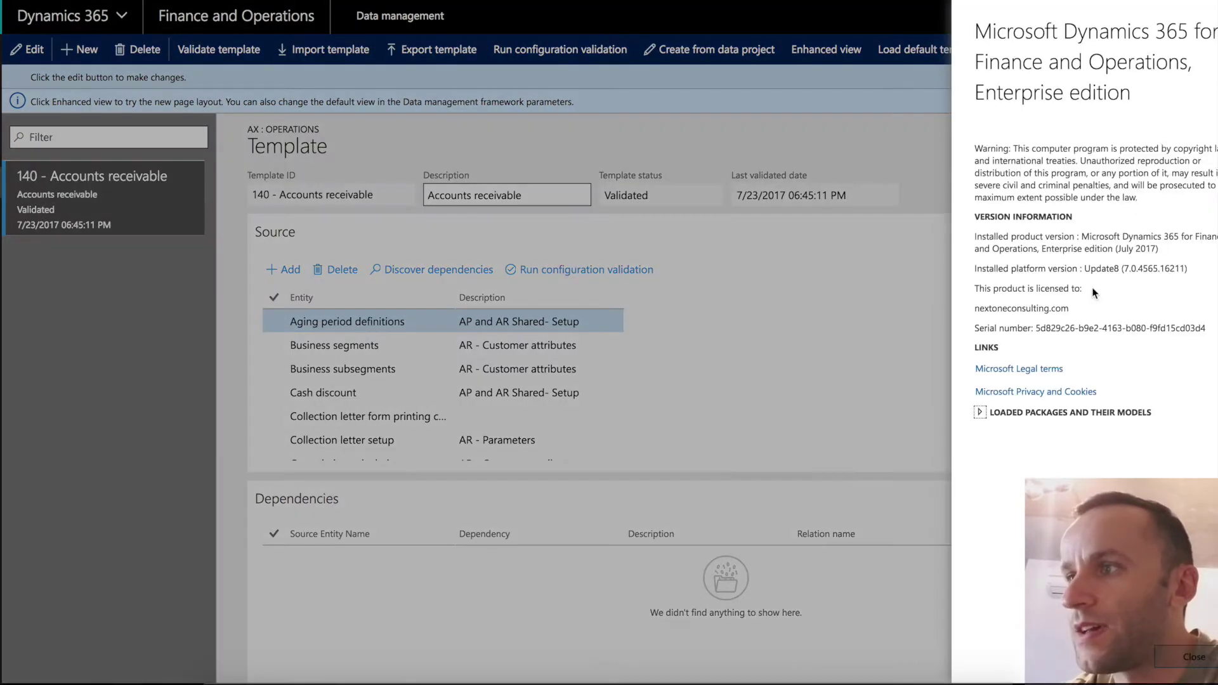
pyautogui.click(1194, 656)
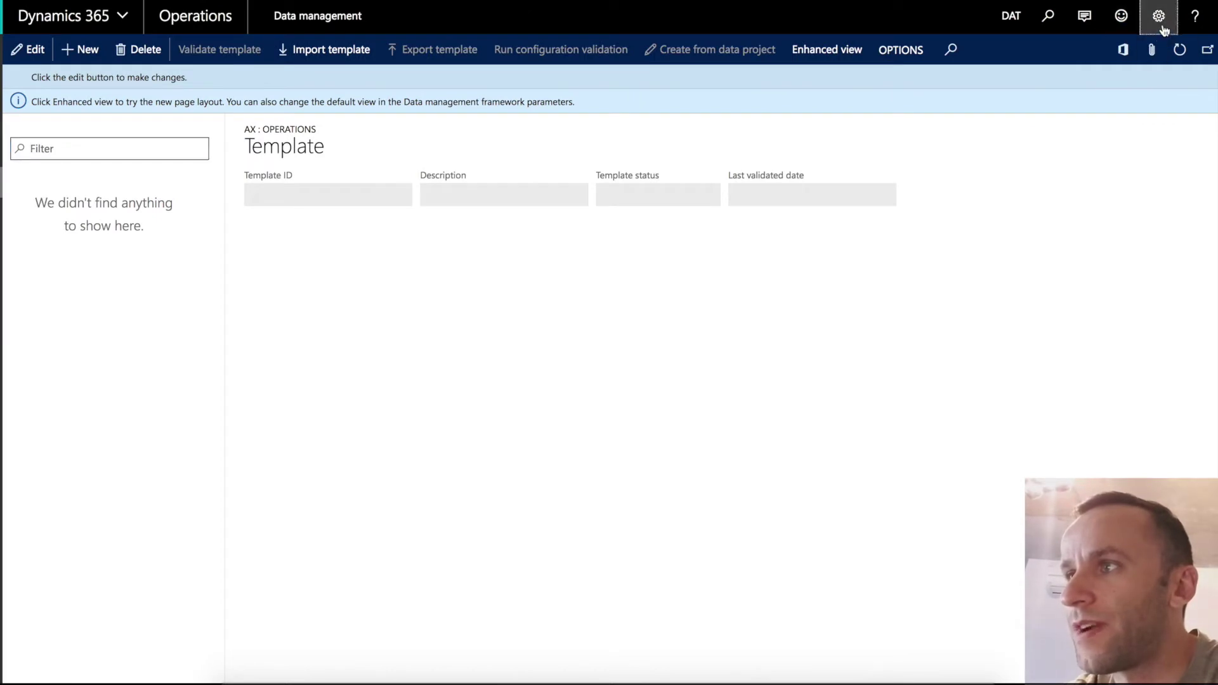
pyautogui.click(1159, 18)
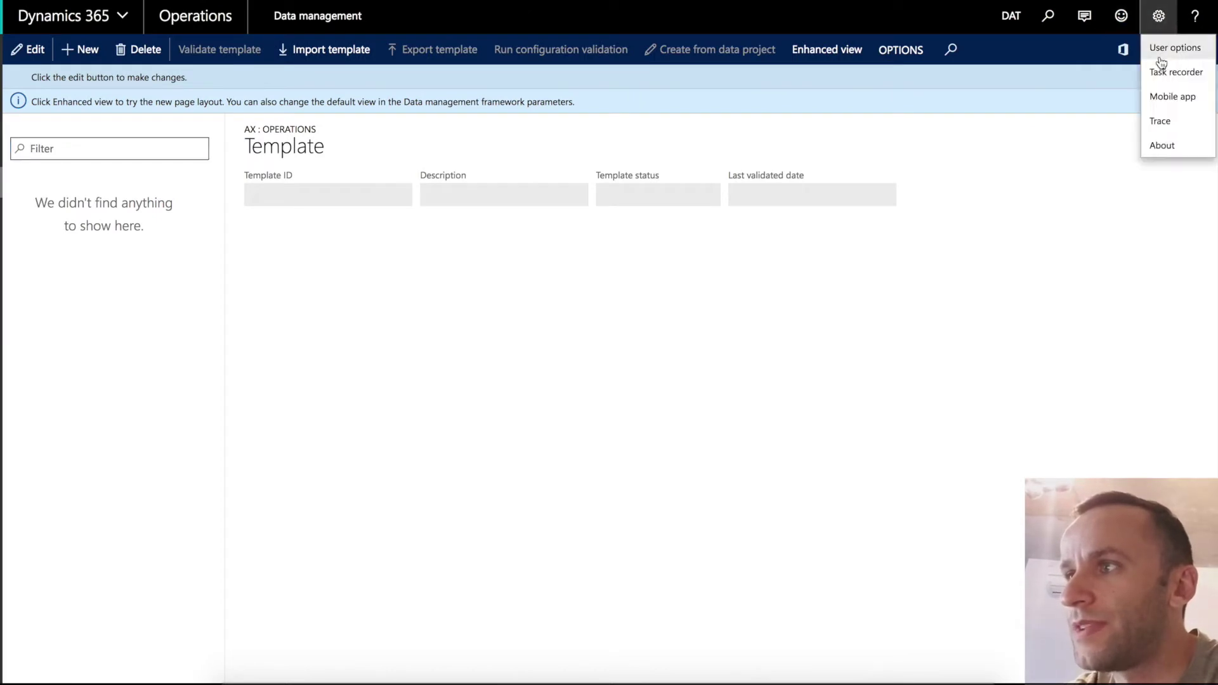
pyautogui.click(1161, 145)
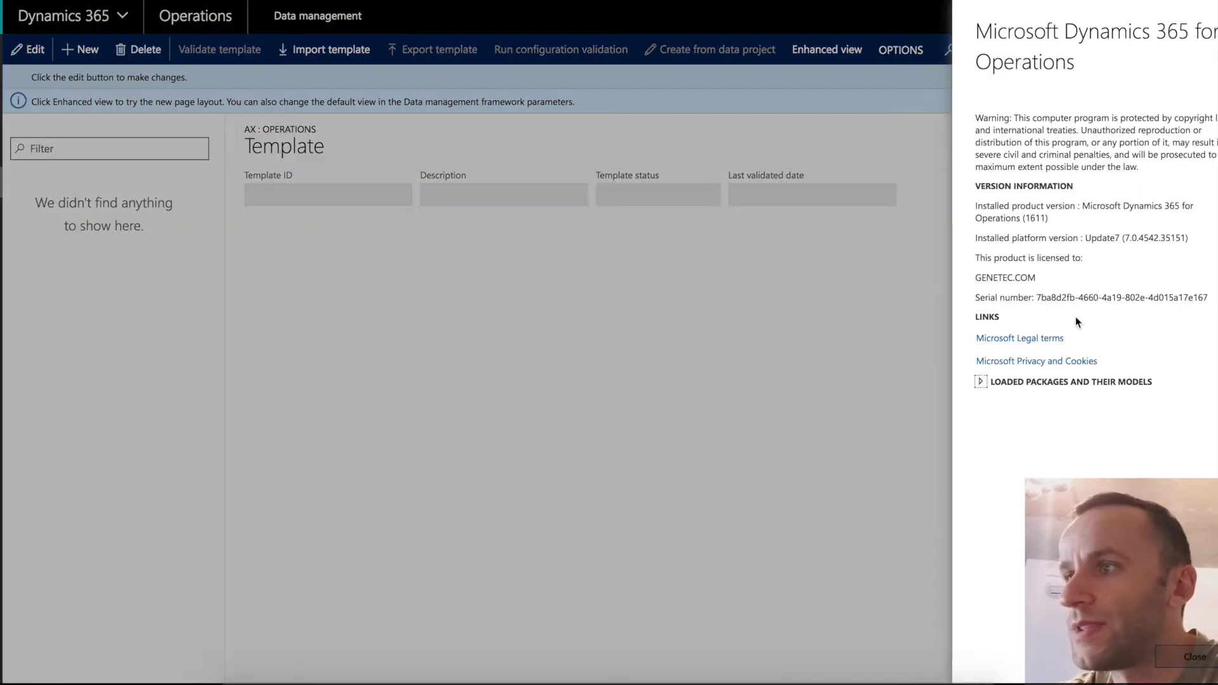
pyautogui.click(1194, 657)
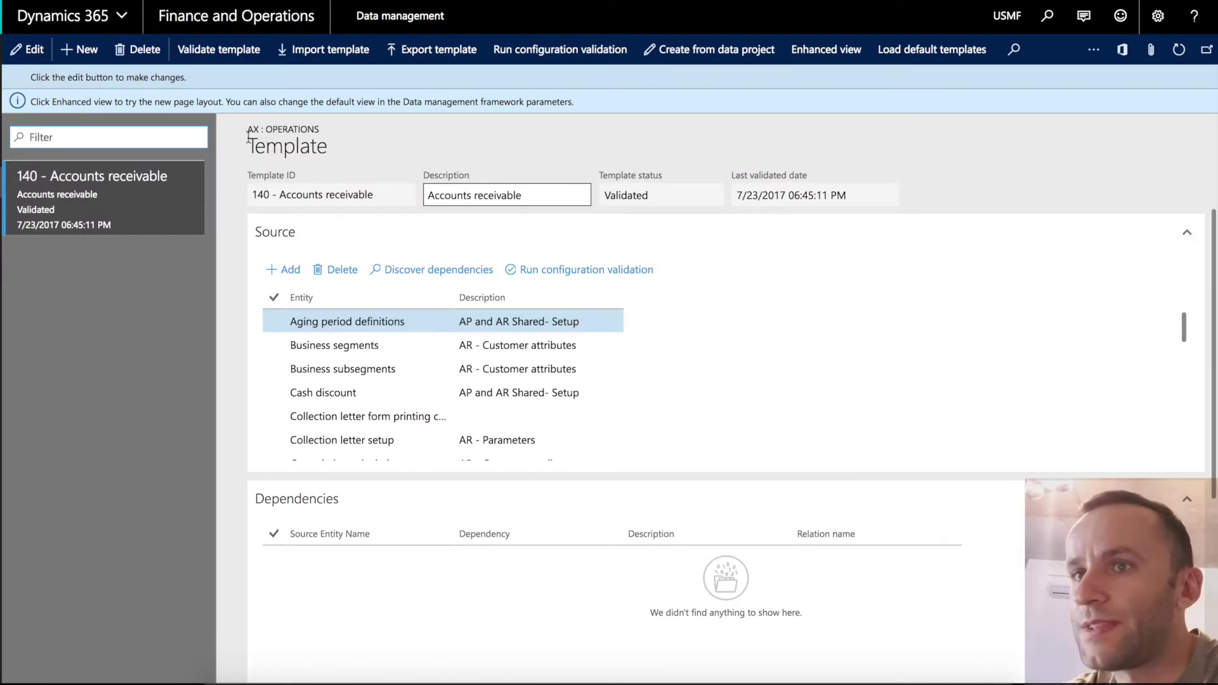
# Step: Delete template 140 and reload the default 140 - Accounts receivable template
pyautogui.click(137, 49)
pyautogui.click(691, 364)
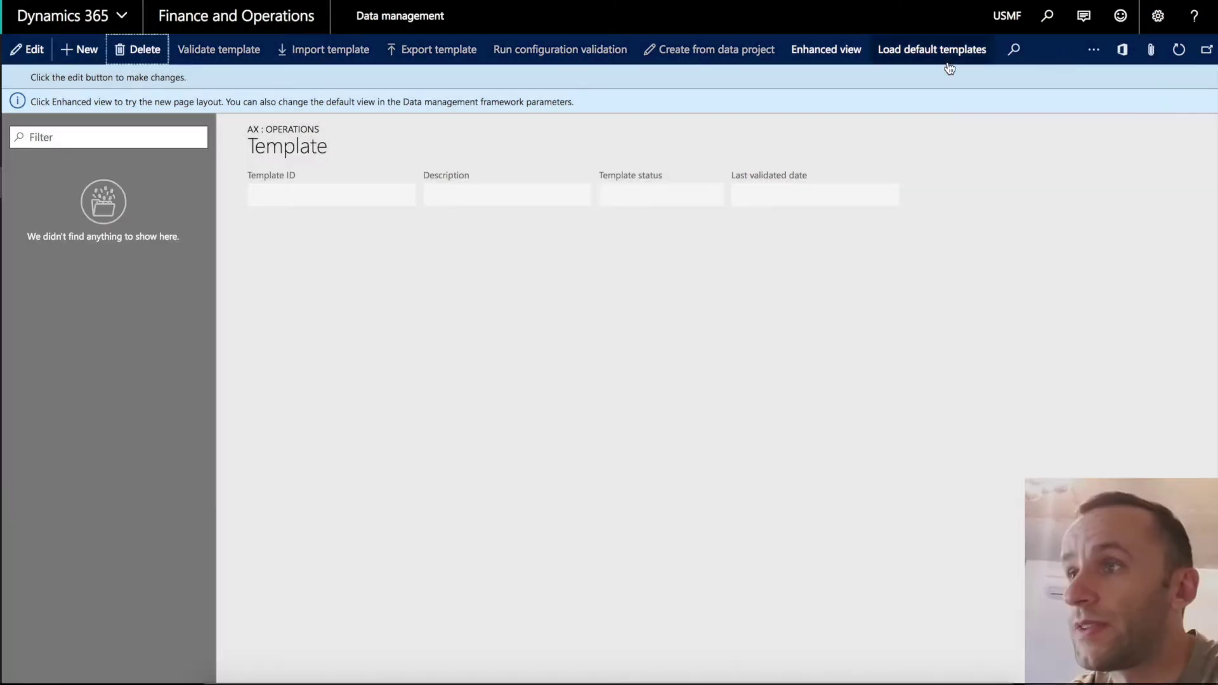
pyautogui.click(947, 60)
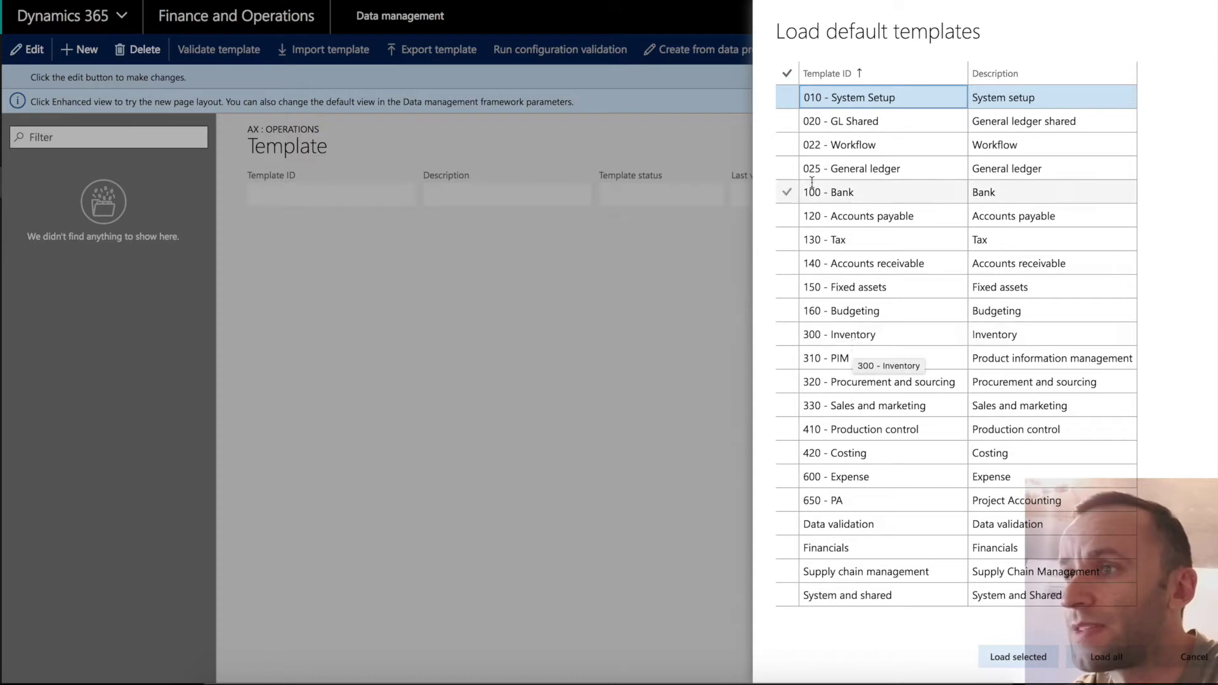
pyautogui.click(787, 265)
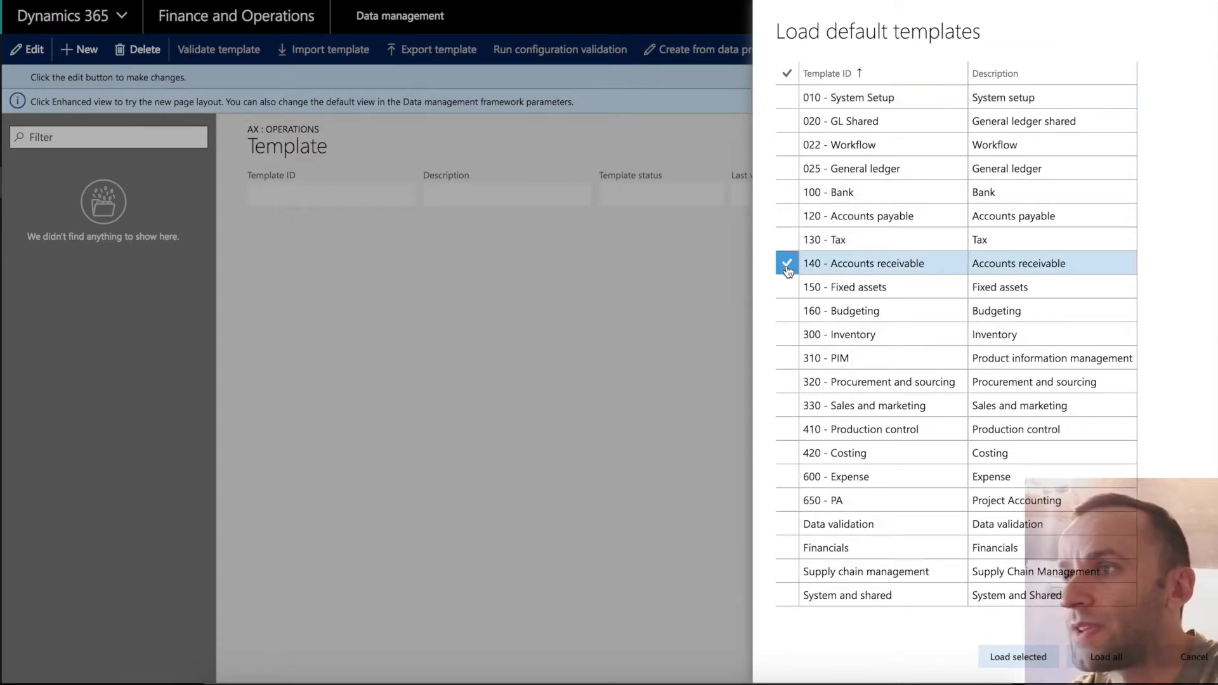
pyautogui.click(1033, 661)
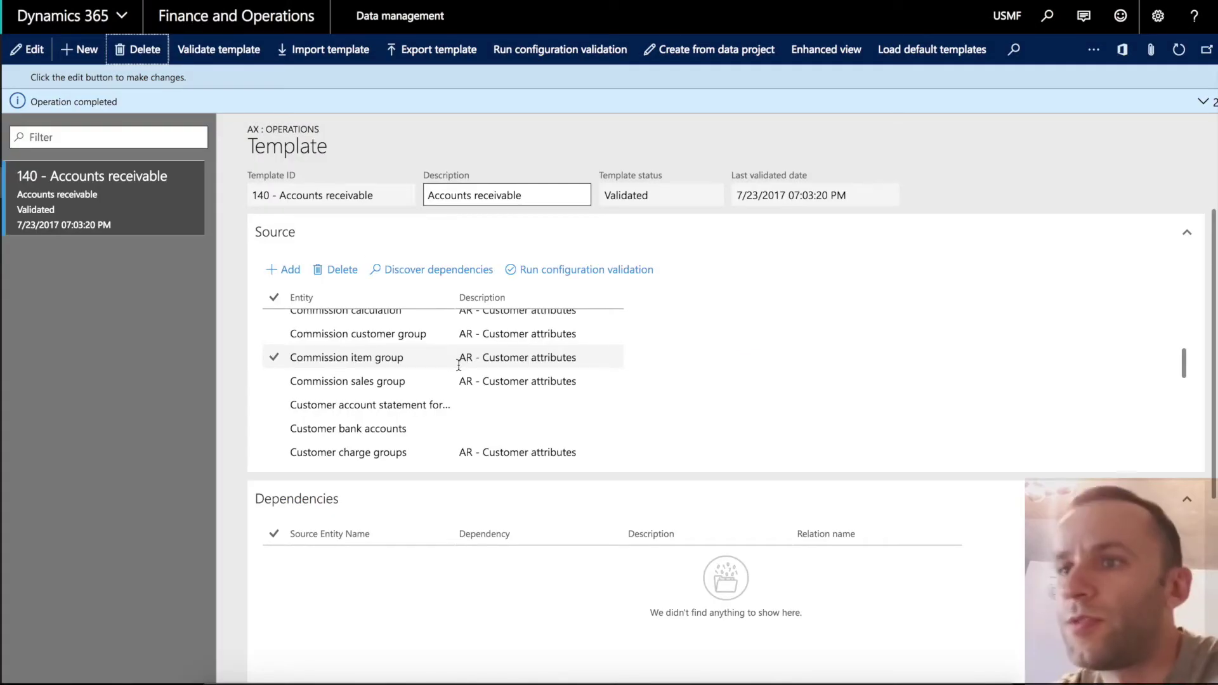
# Step: Review the reloaded template's entities, then return to the Data management workspace
pyautogui.scroll(-1, 458, 365)
pyautogui.scroll(-3, 459, 365)
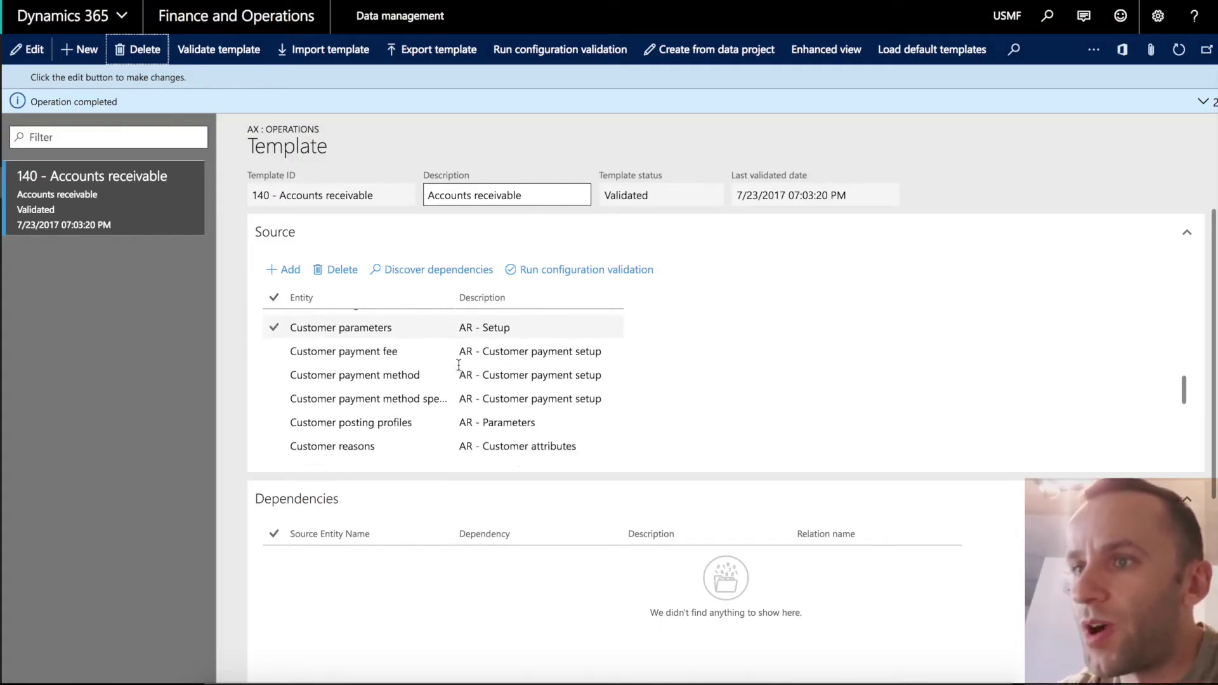
pyautogui.scroll(1, 459, 366)
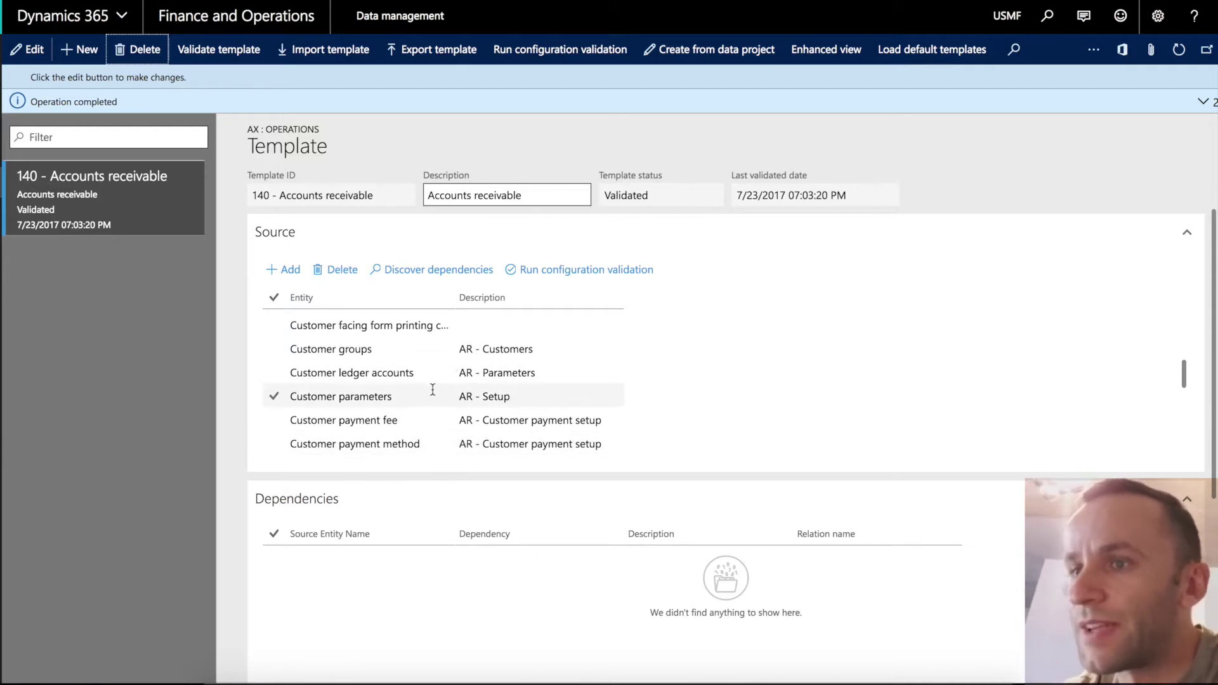
pyautogui.scroll(-1, 433, 389)
pyautogui.scroll(-2, 433, 389)
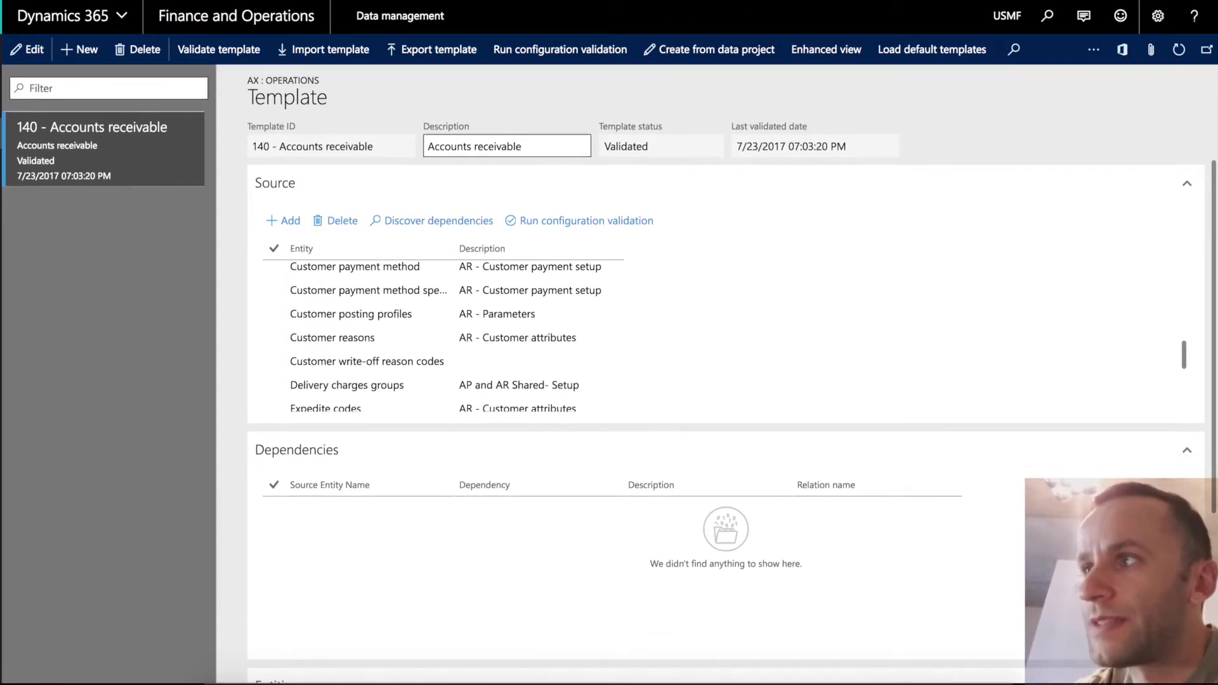
pyautogui.press('Escape')
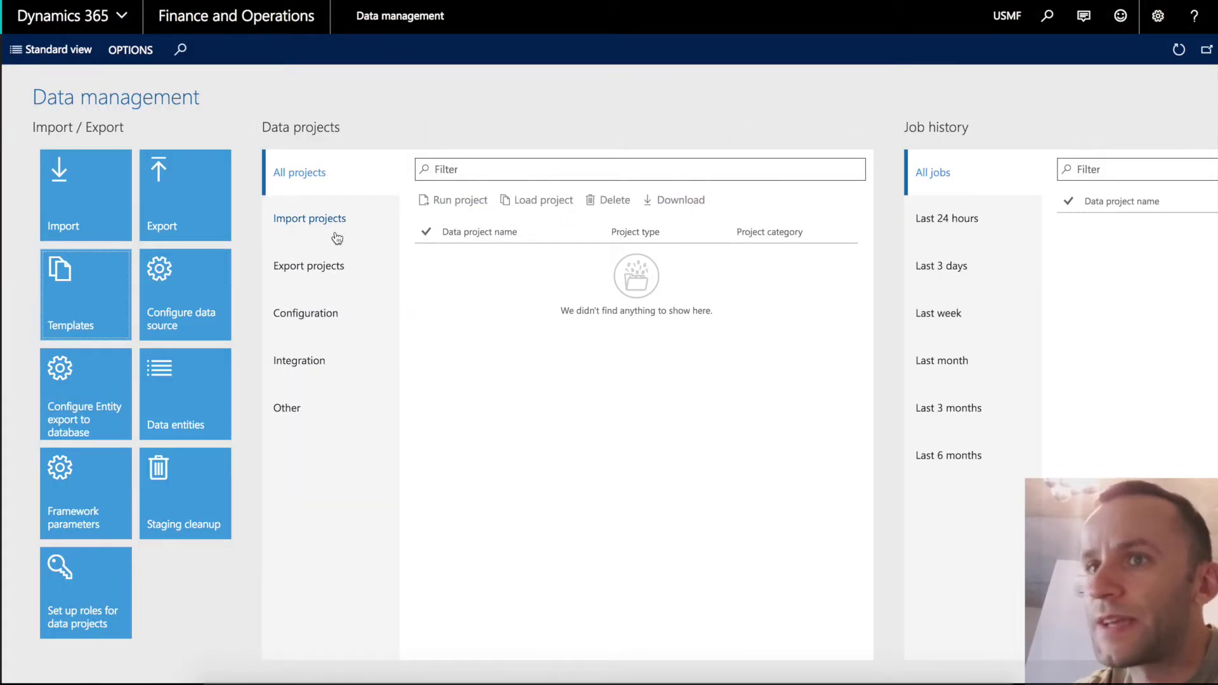
# Step: Create export project AR3 with description AR3 and project category Configuration
pyautogui.click(199, 206)
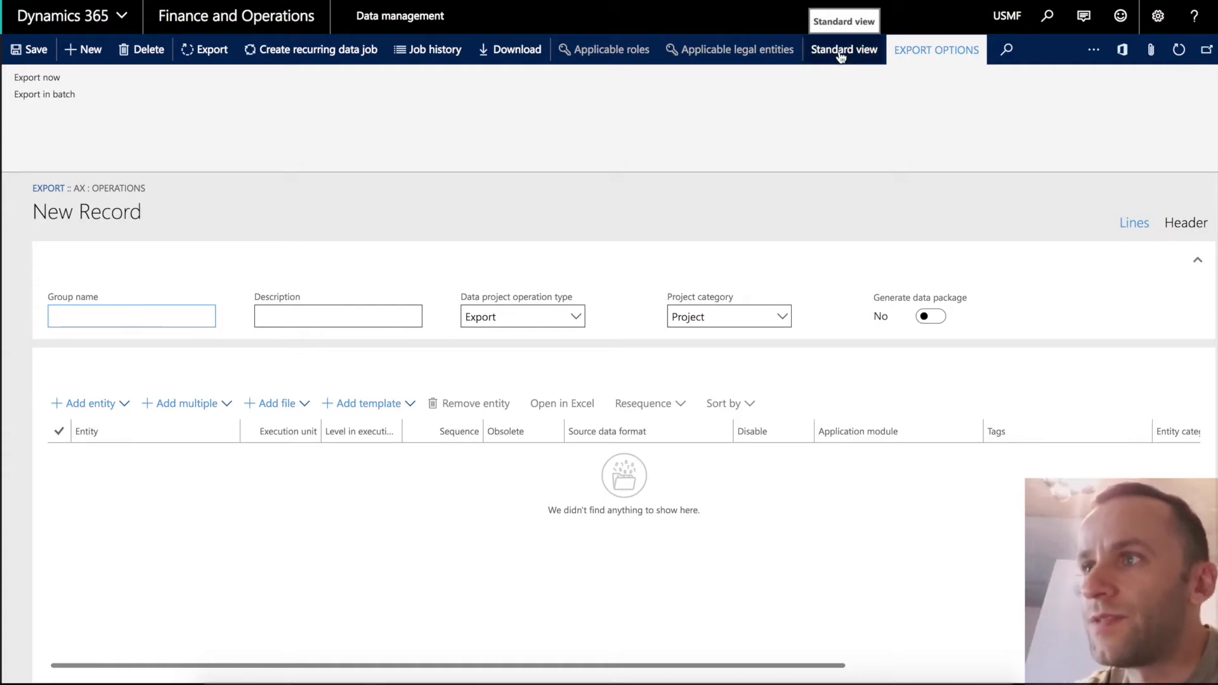
pyautogui.click(123, 306)
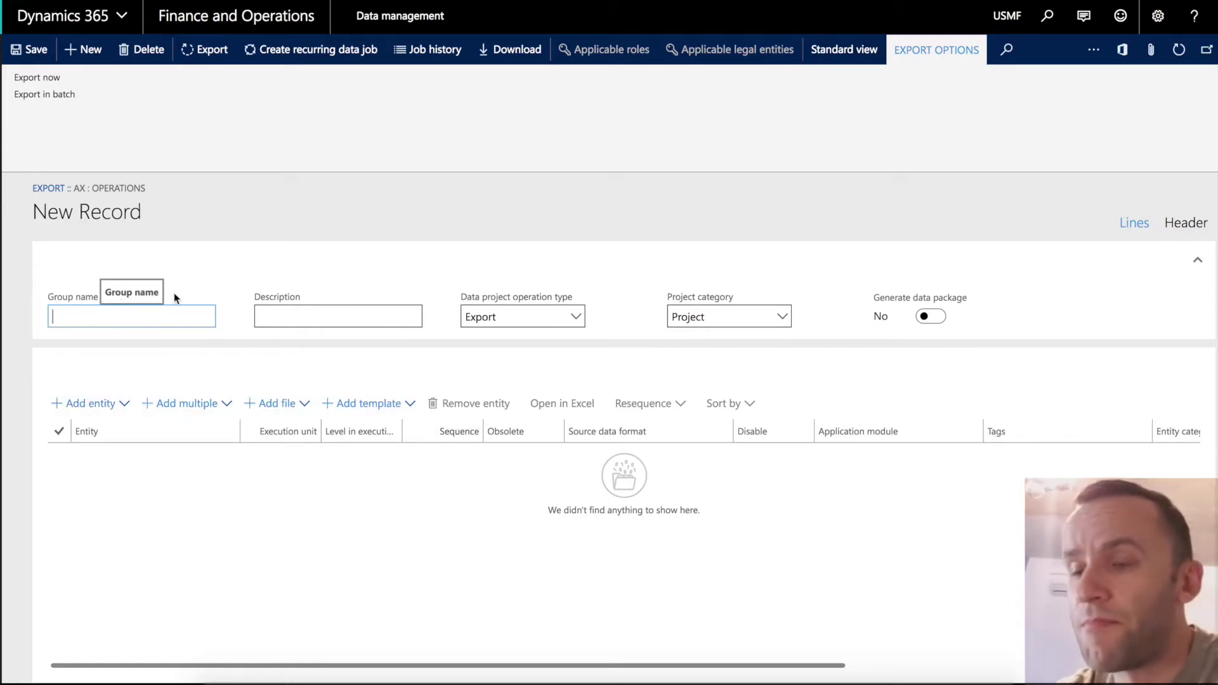
pyautogui.write('AR')
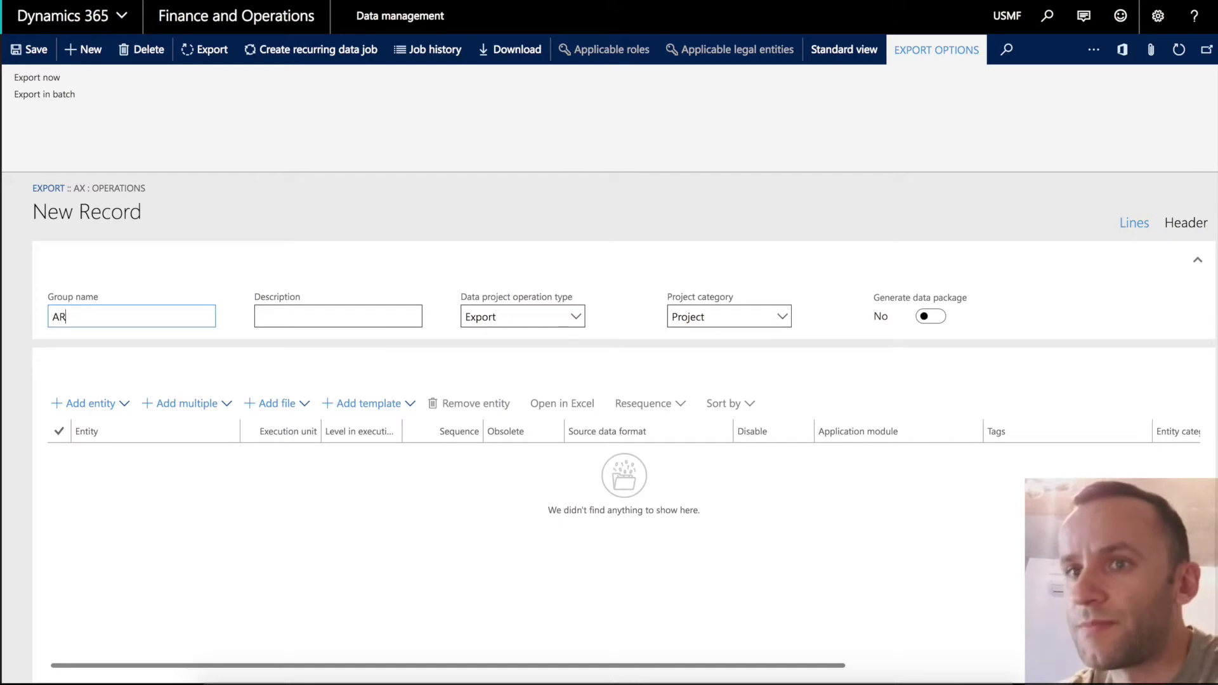
pyautogui.write('3')
pyautogui.press('Tab')
pyautogui.write('AR3')
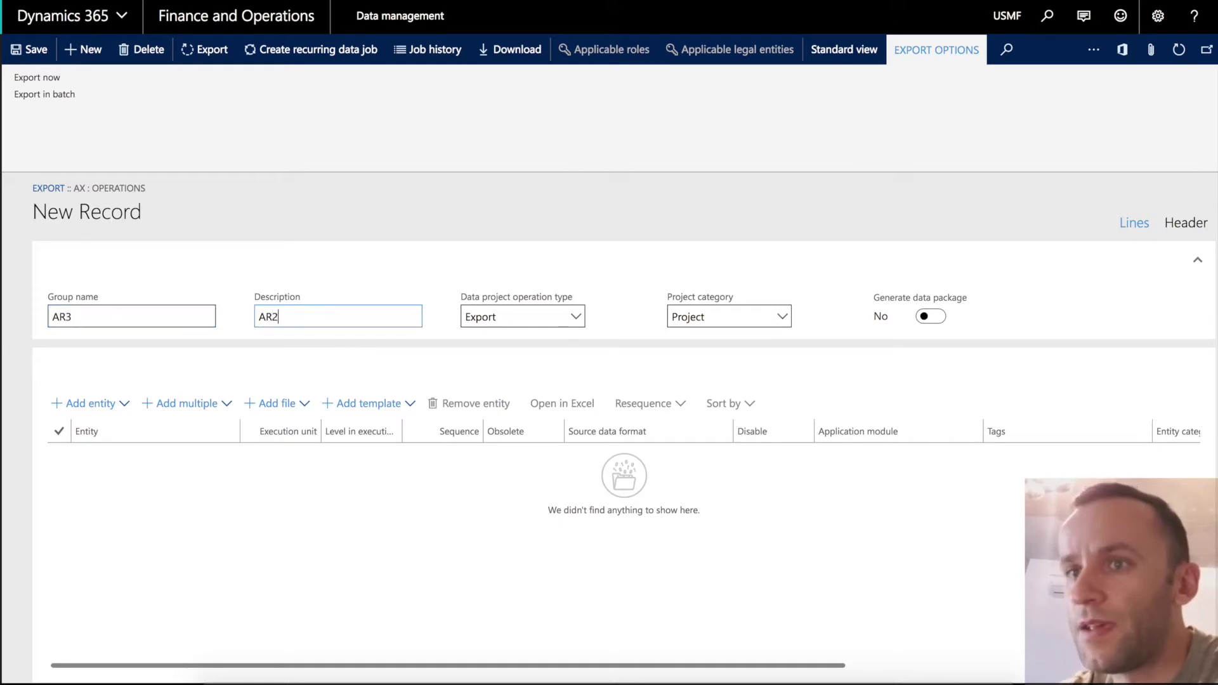
pyautogui.press('BackSpace')
pyautogui.write('3')
pyautogui.press('Tab')
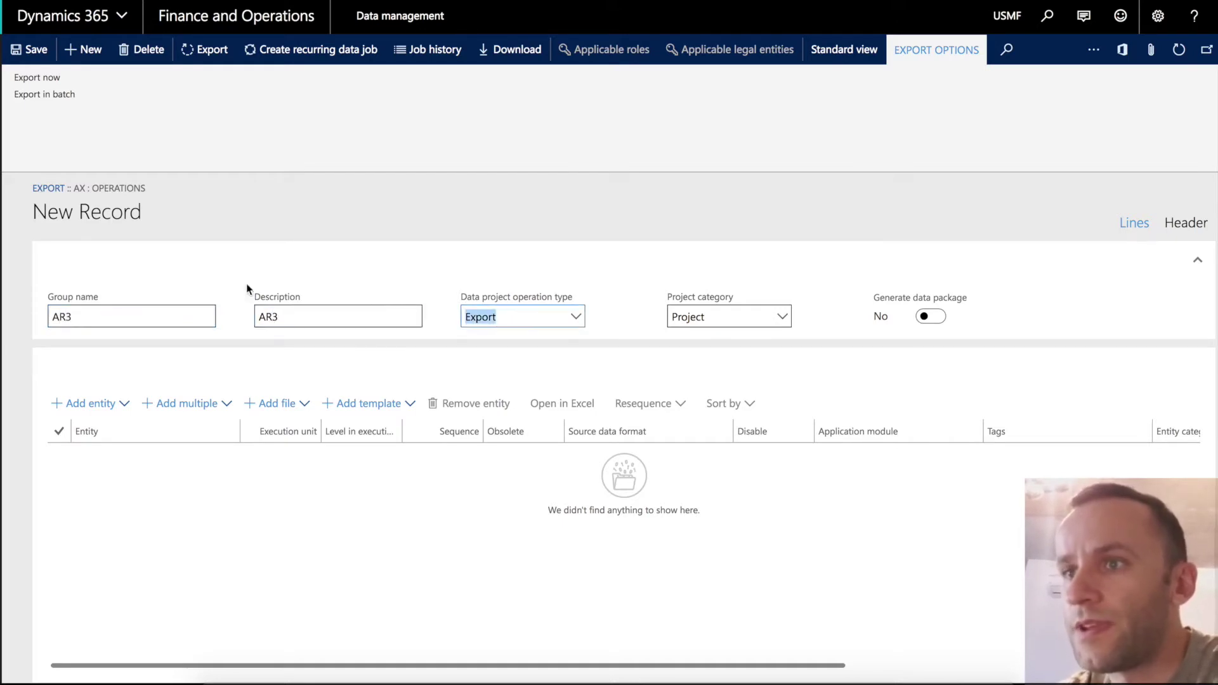
pyautogui.click(784, 317)
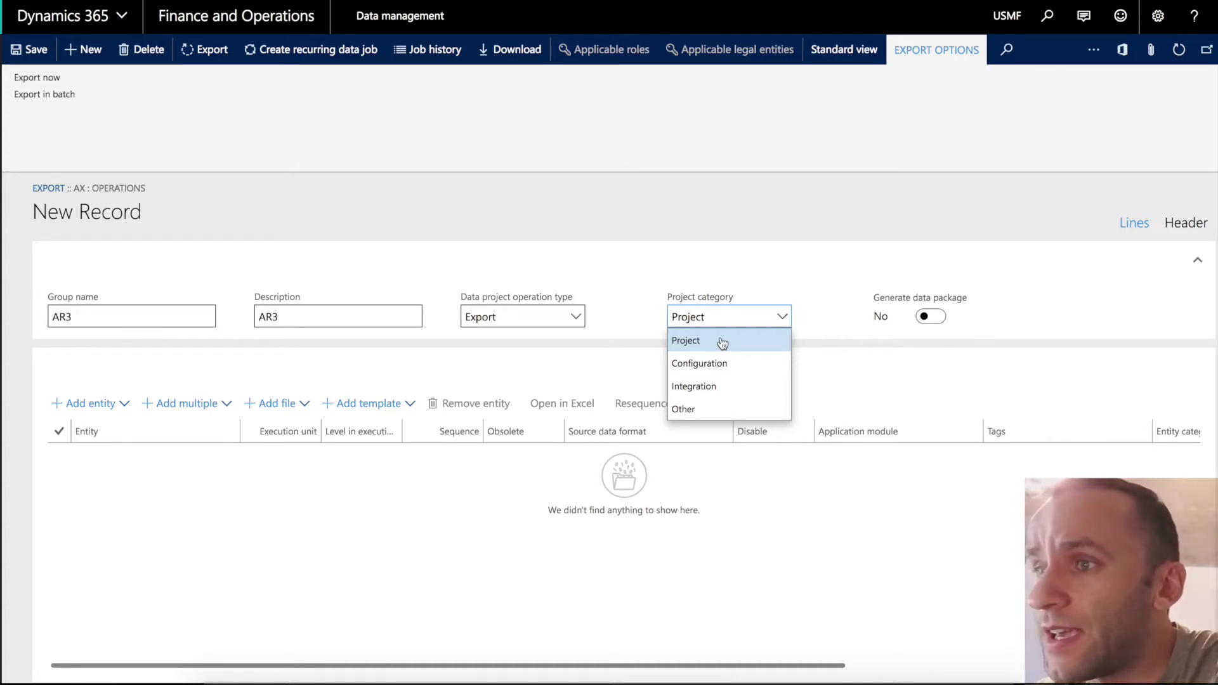
pyautogui.click(708, 363)
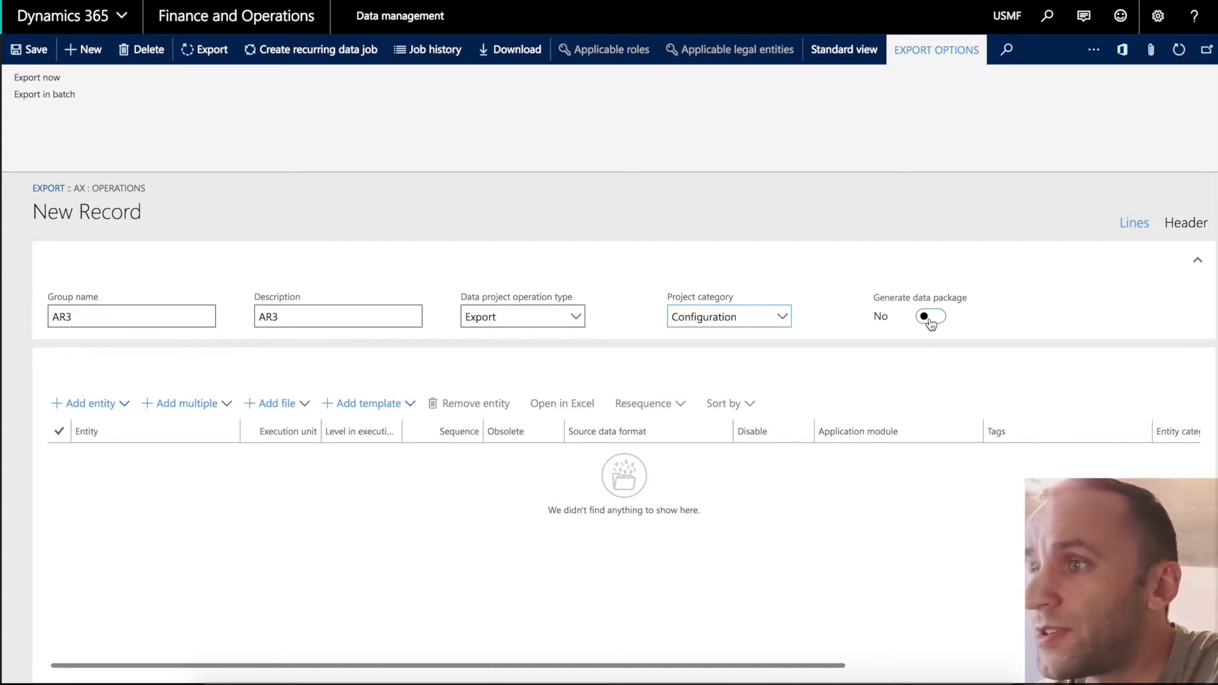
# Step: Save AR3 and add the 140 - Accounts receivable template's entities to it
pyautogui.click(415, 408)
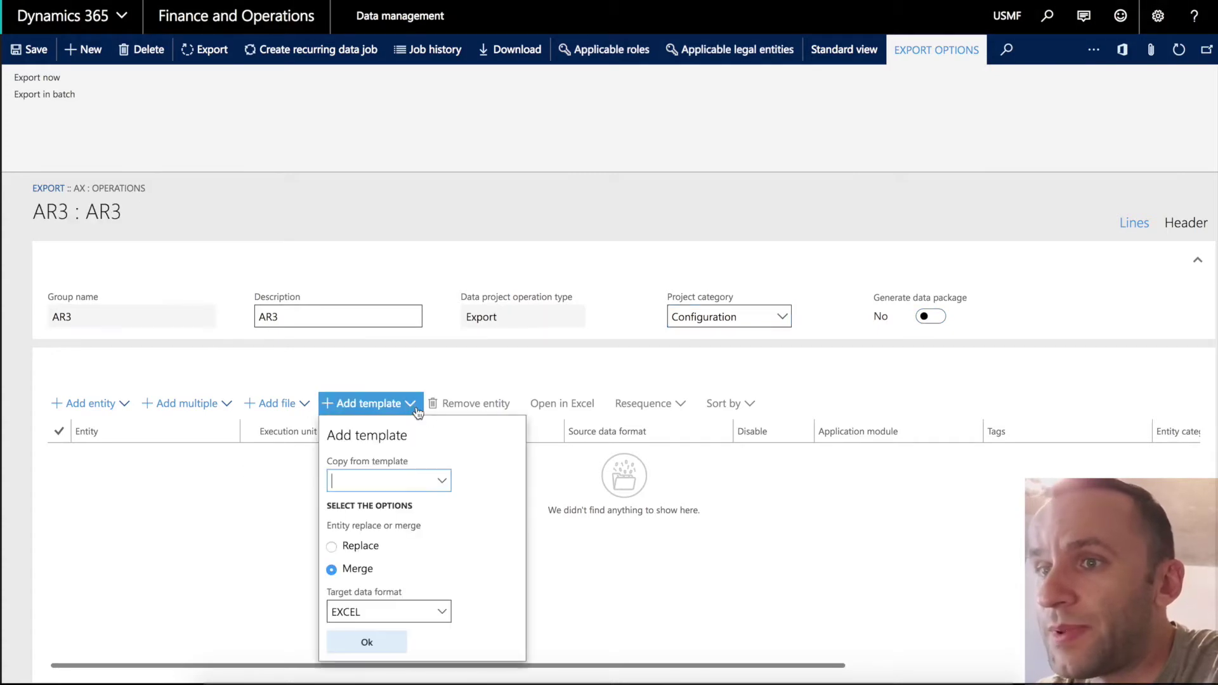
pyautogui.click(442, 481)
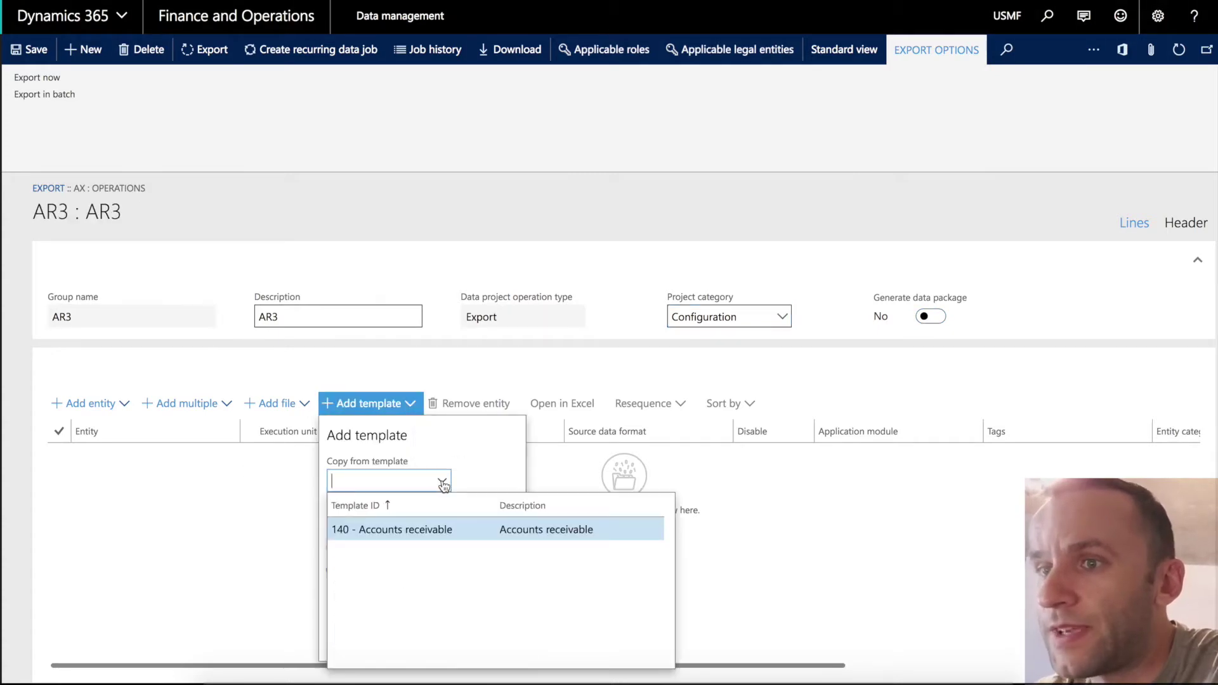
pyautogui.click(413, 530)
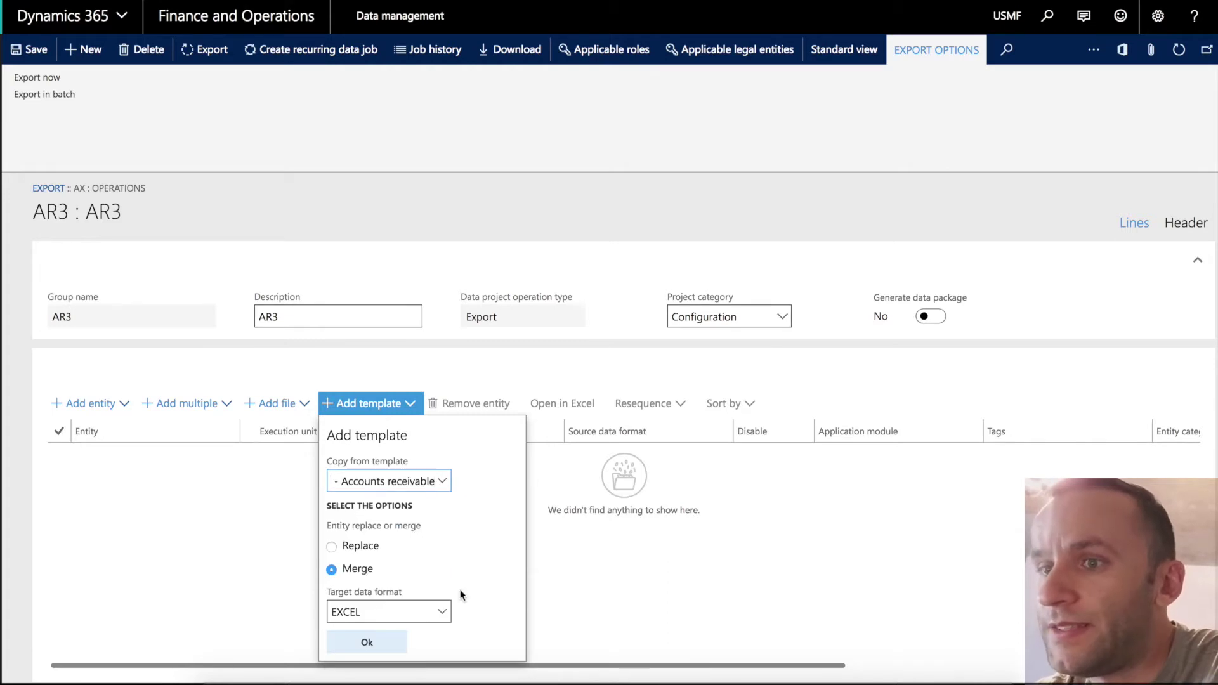
pyautogui.click(375, 645)
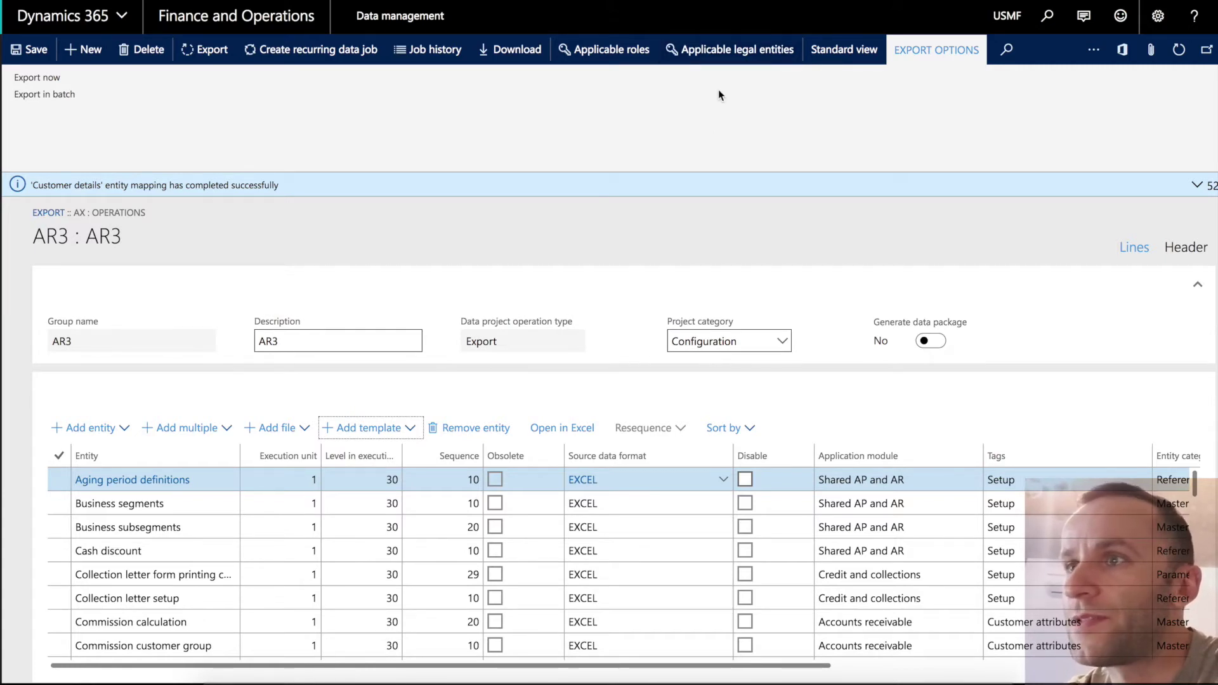
# Step: Replace AR3's all-companies legal entity entry with a Table entry for data area usmf
pyautogui.click(731, 50)
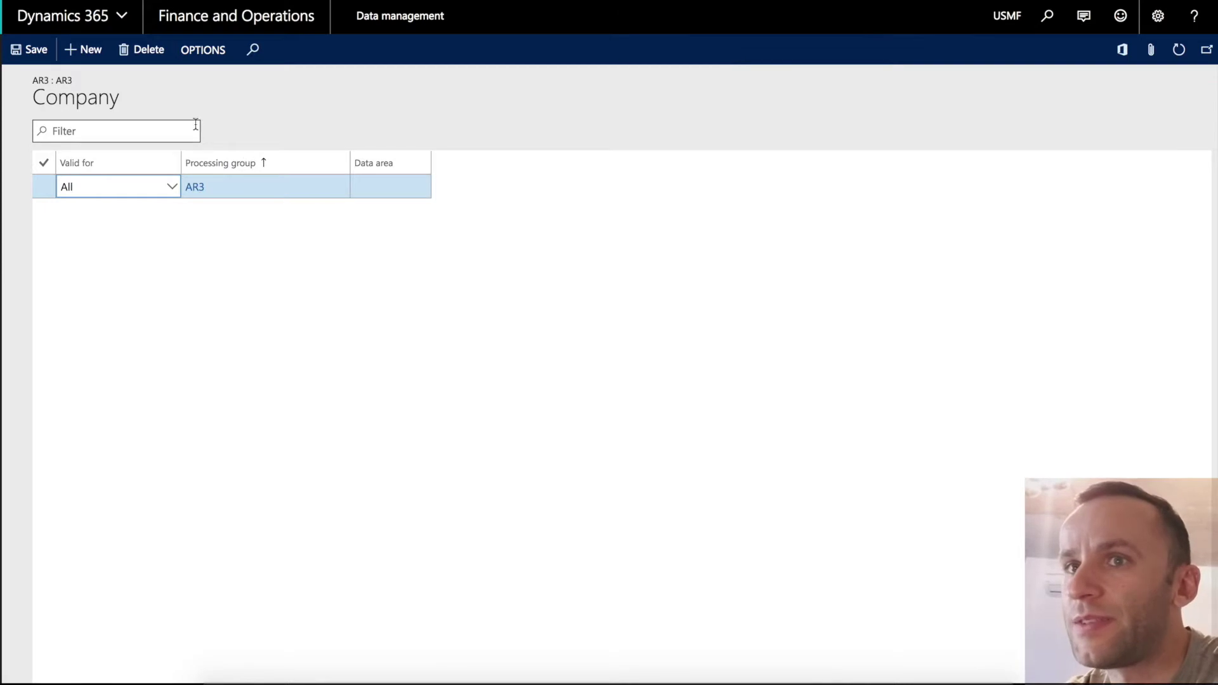
pyautogui.click(385, 185)
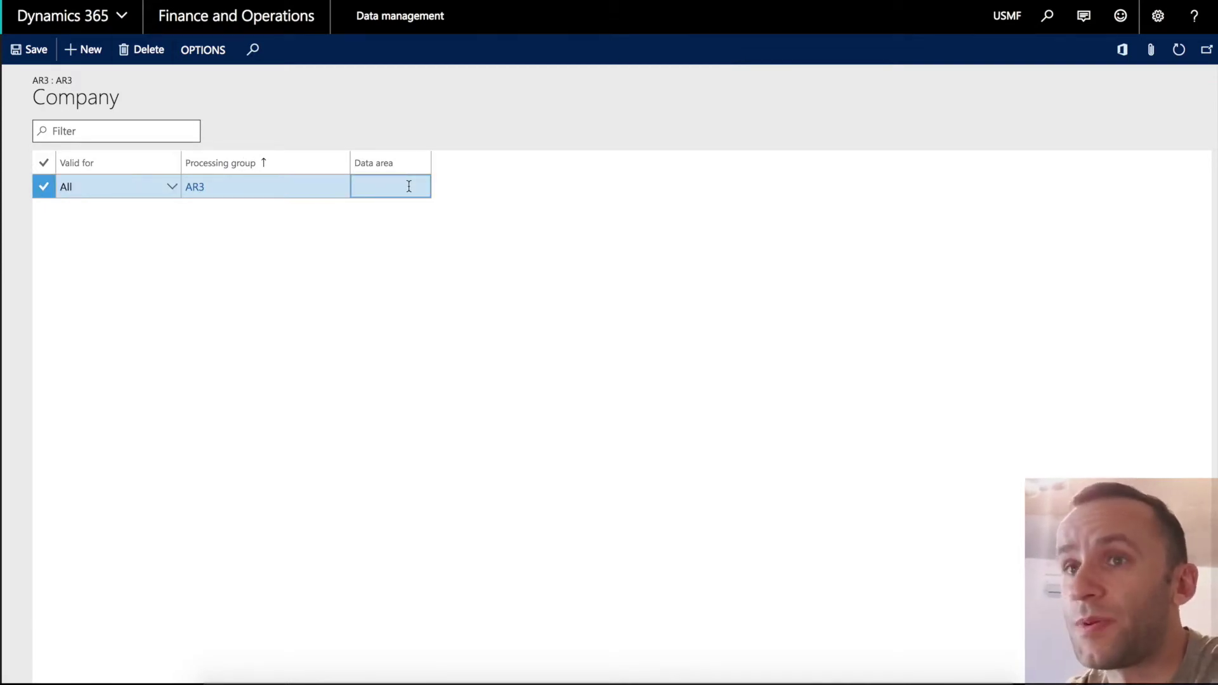
pyautogui.click(140, 50)
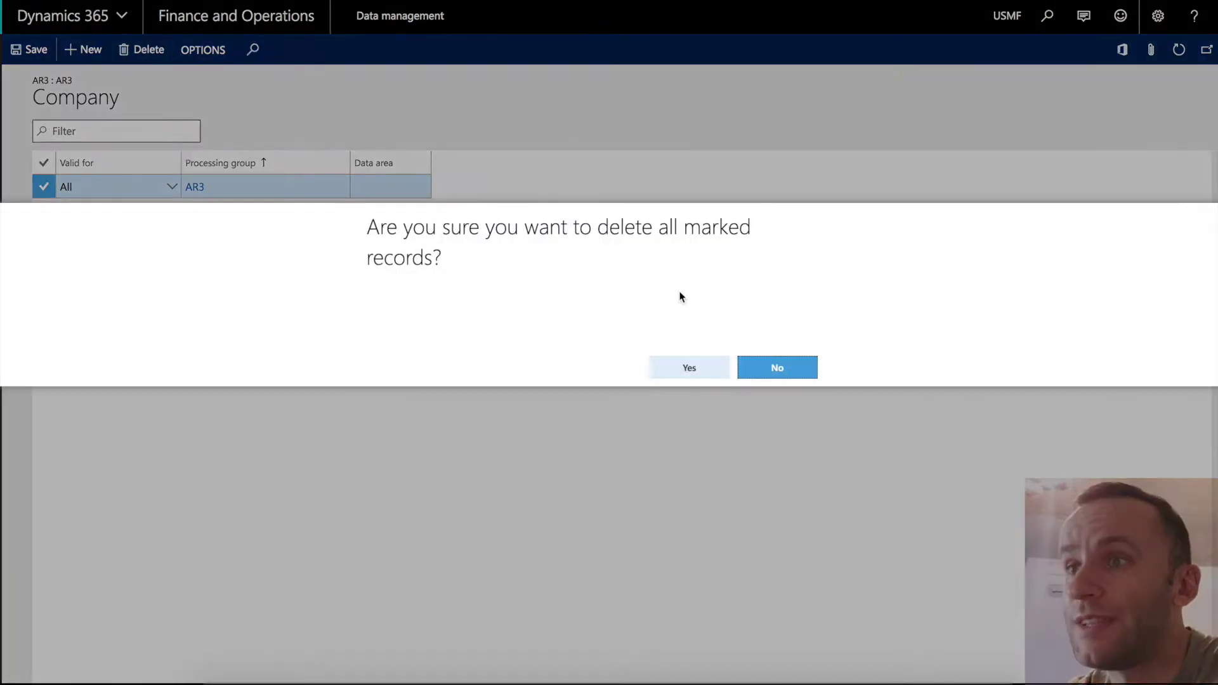
pyautogui.click(687, 363)
pyautogui.click(88, 57)
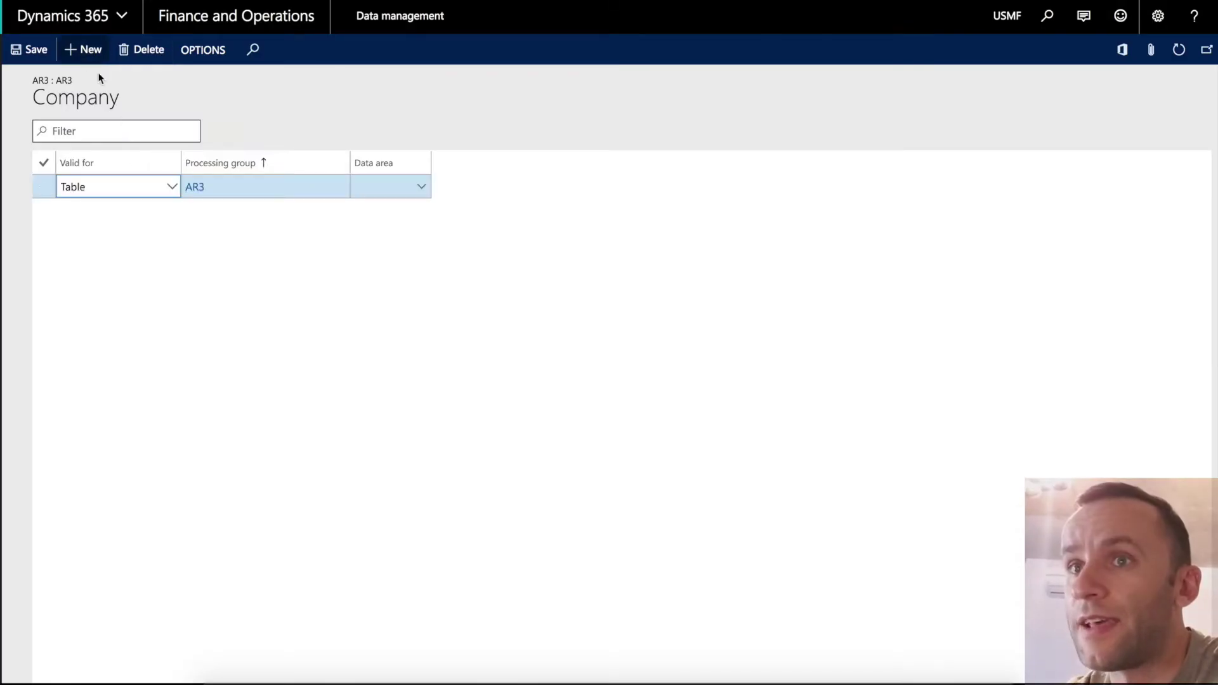
pyautogui.click(421, 188)
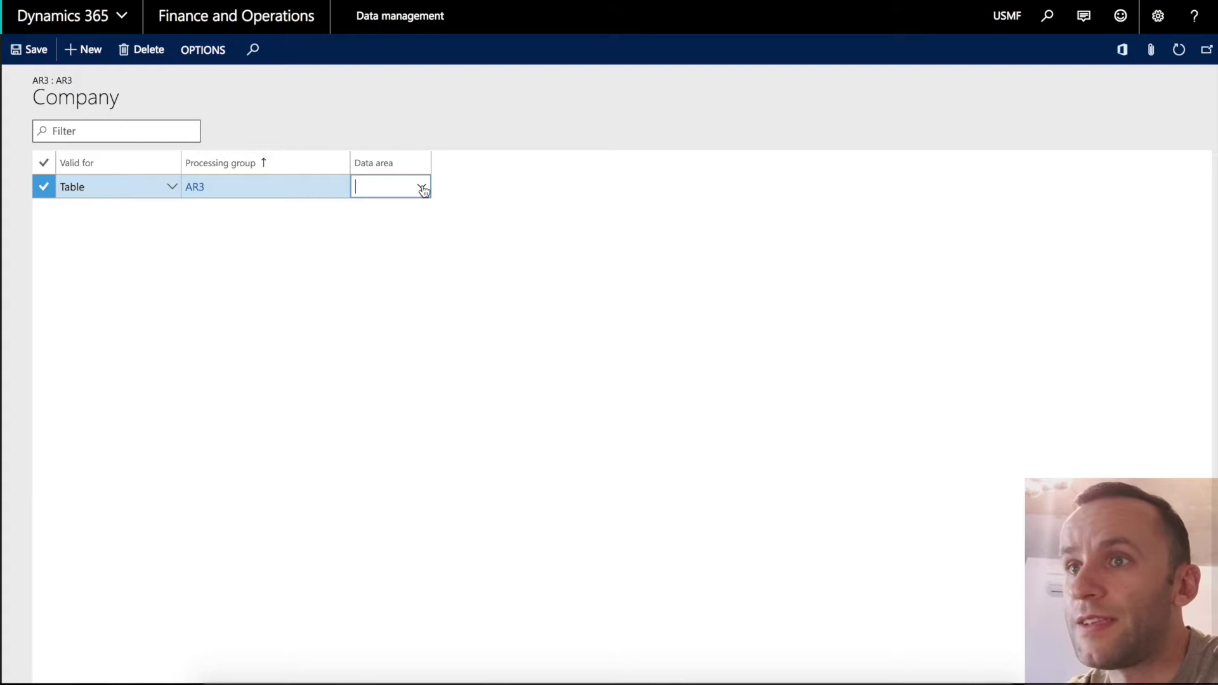
pyautogui.click(421, 187)
pyautogui.scroll(-5, 455, 311)
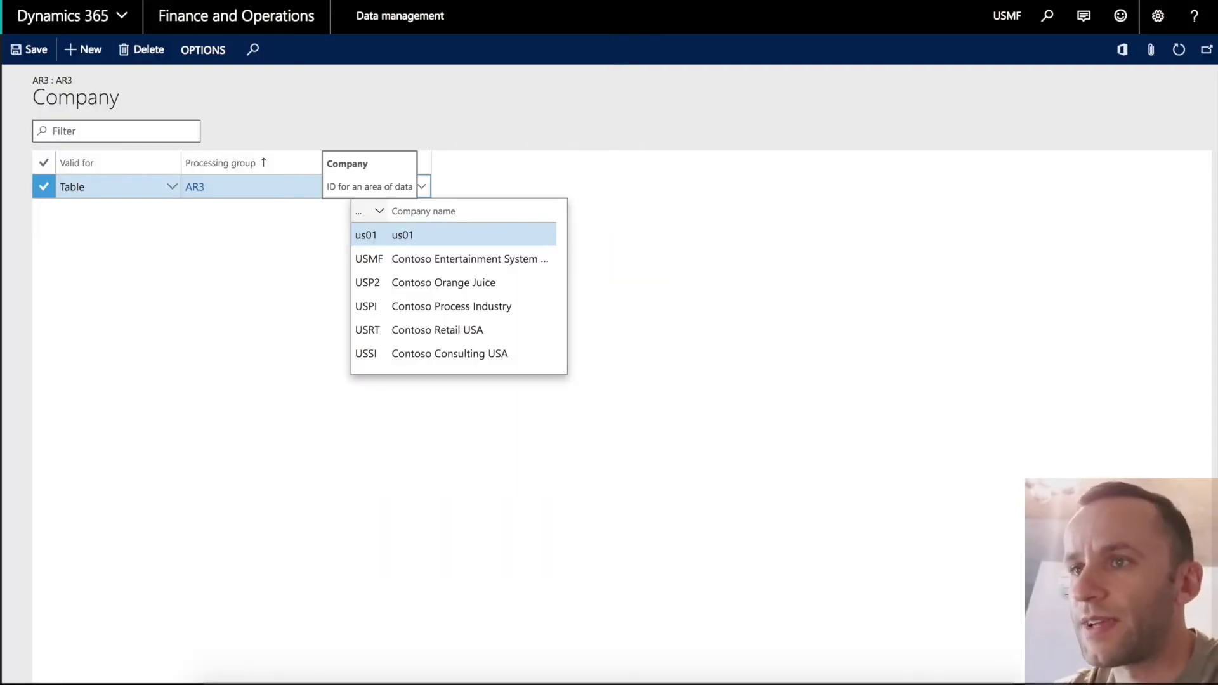
pyautogui.write('usmg')
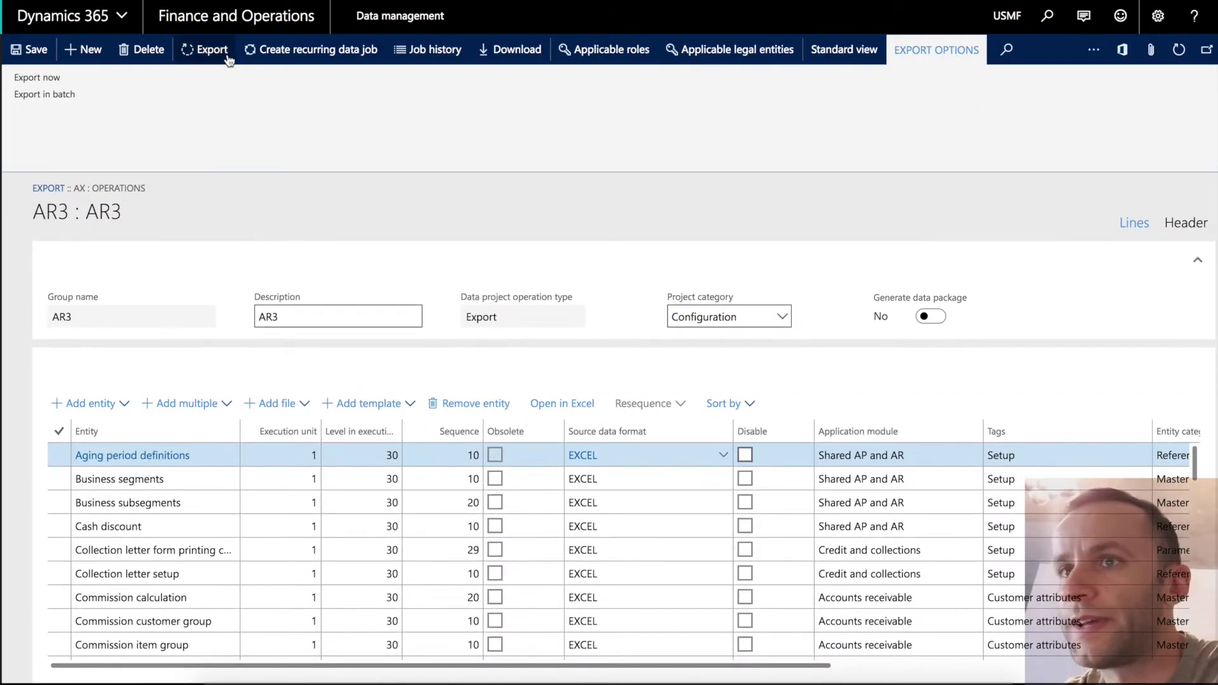
# Step: Export AR3, refresh until it succeeds with 256 records, and download a new data package
pyautogui.click(207, 52)
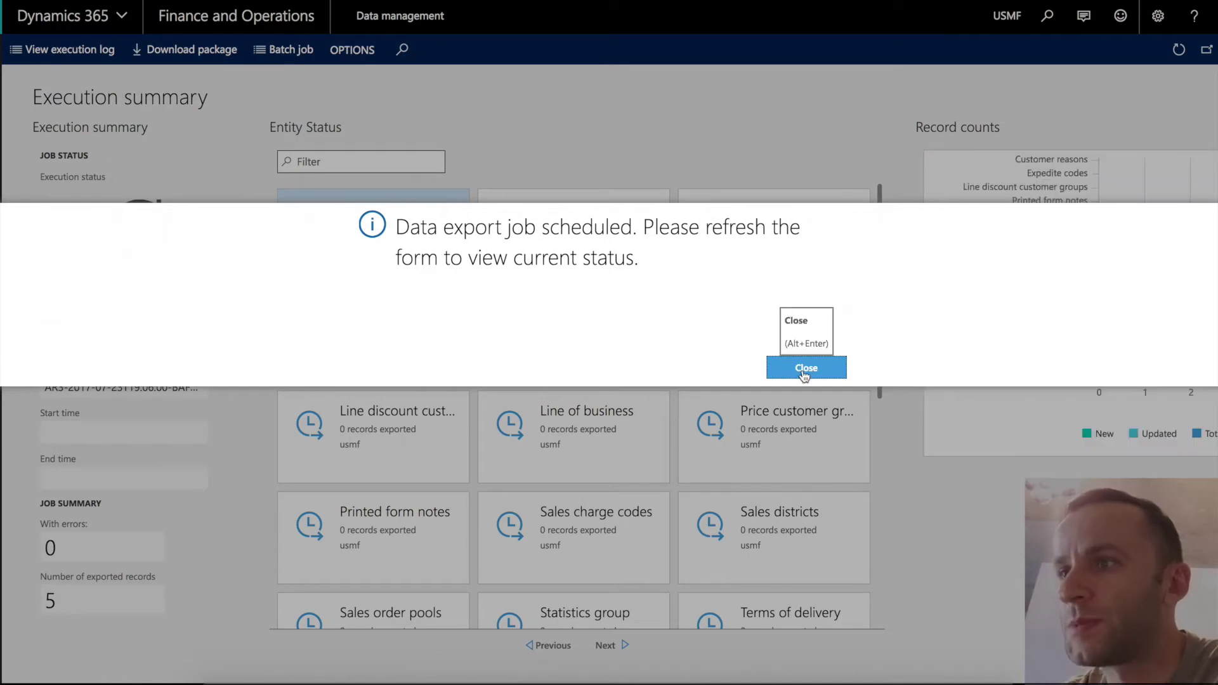
pyautogui.click(802, 368)
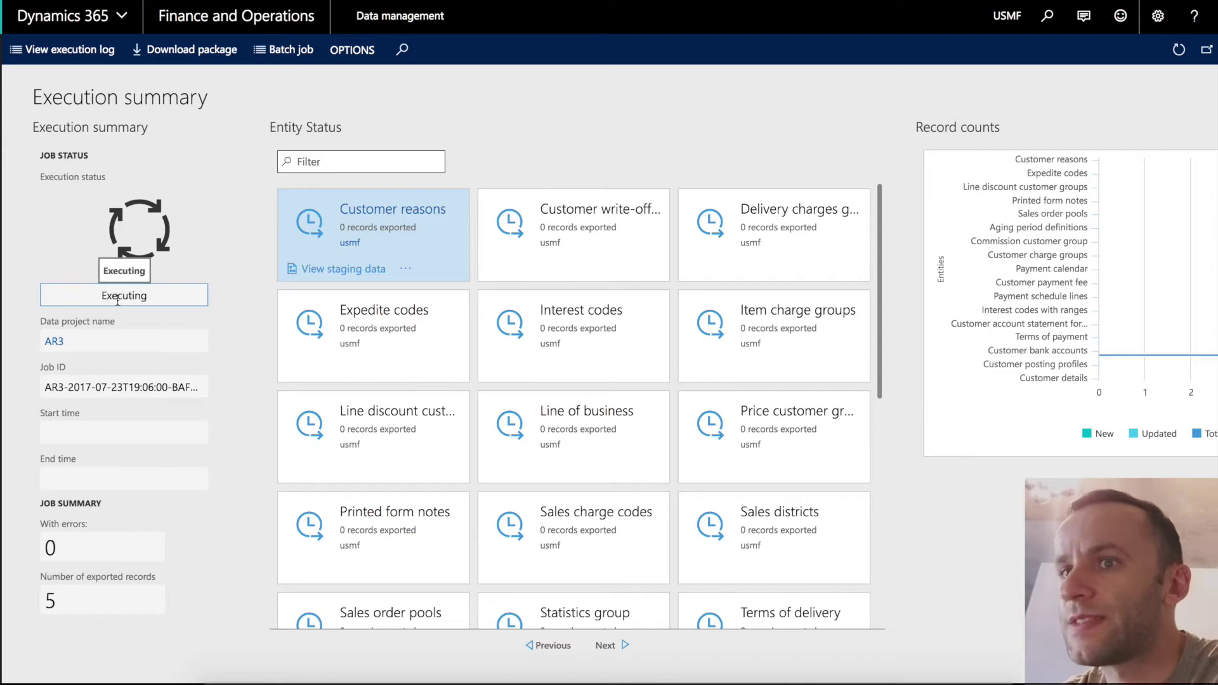
pyautogui.click(1175, 50)
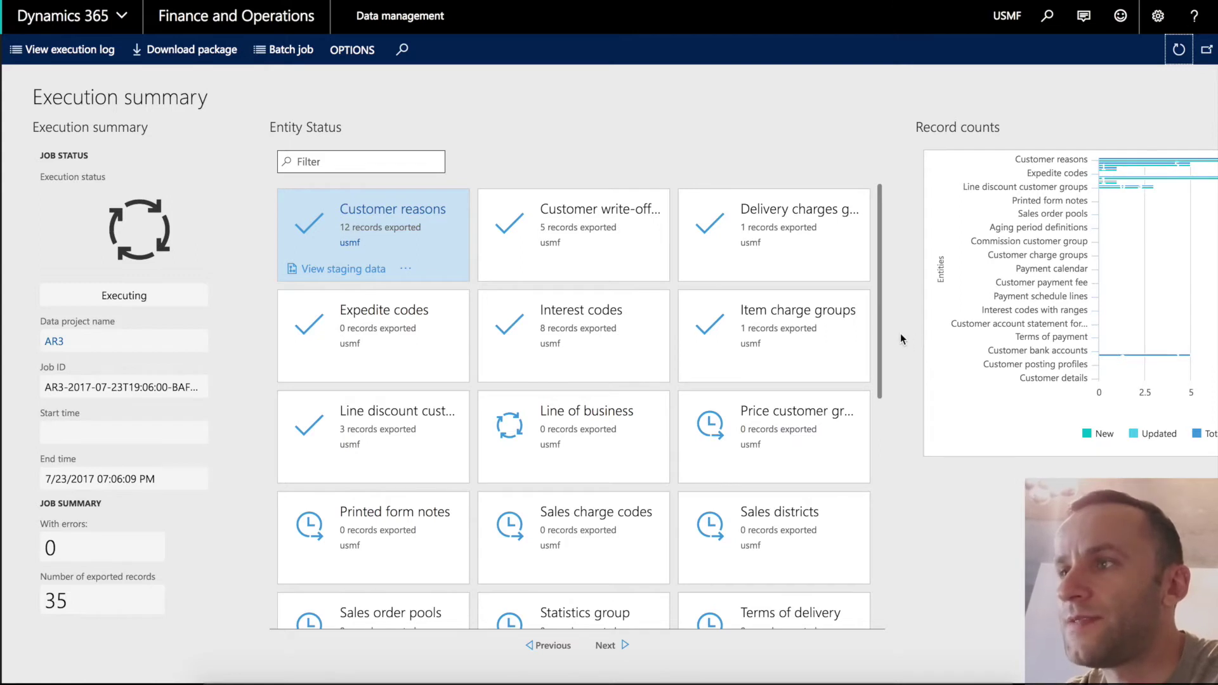
pyautogui.hscroll(2, 900, 333)
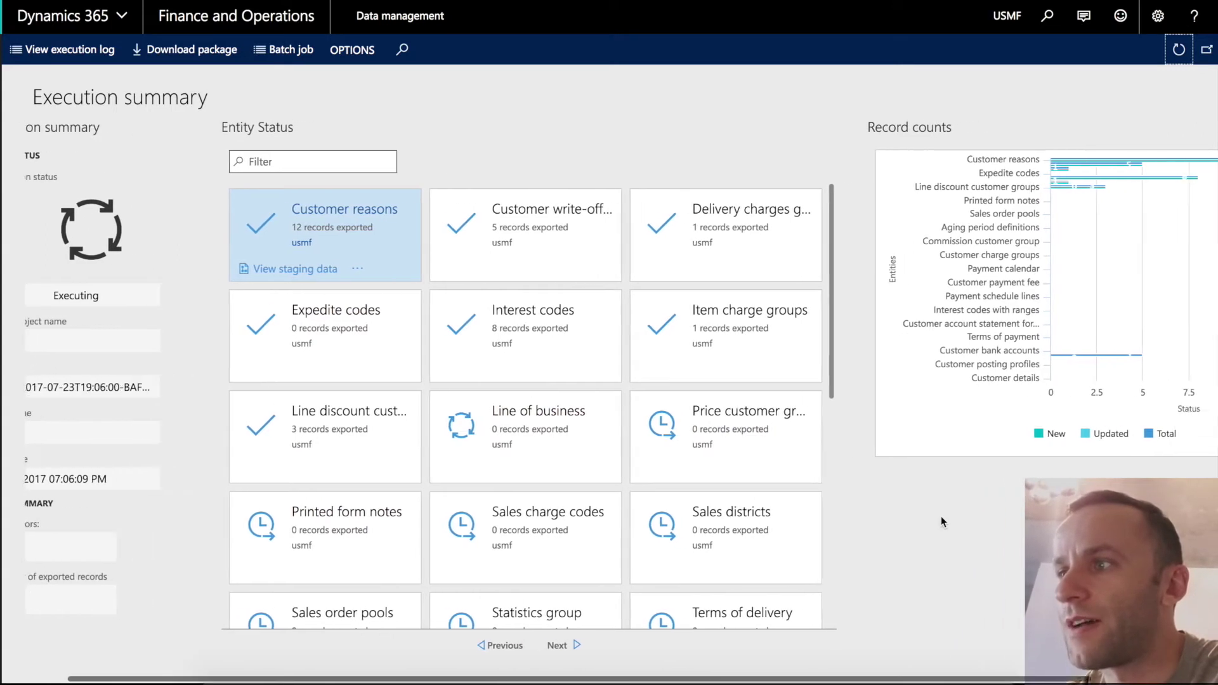
pyautogui.hscroll(3, 942, 521)
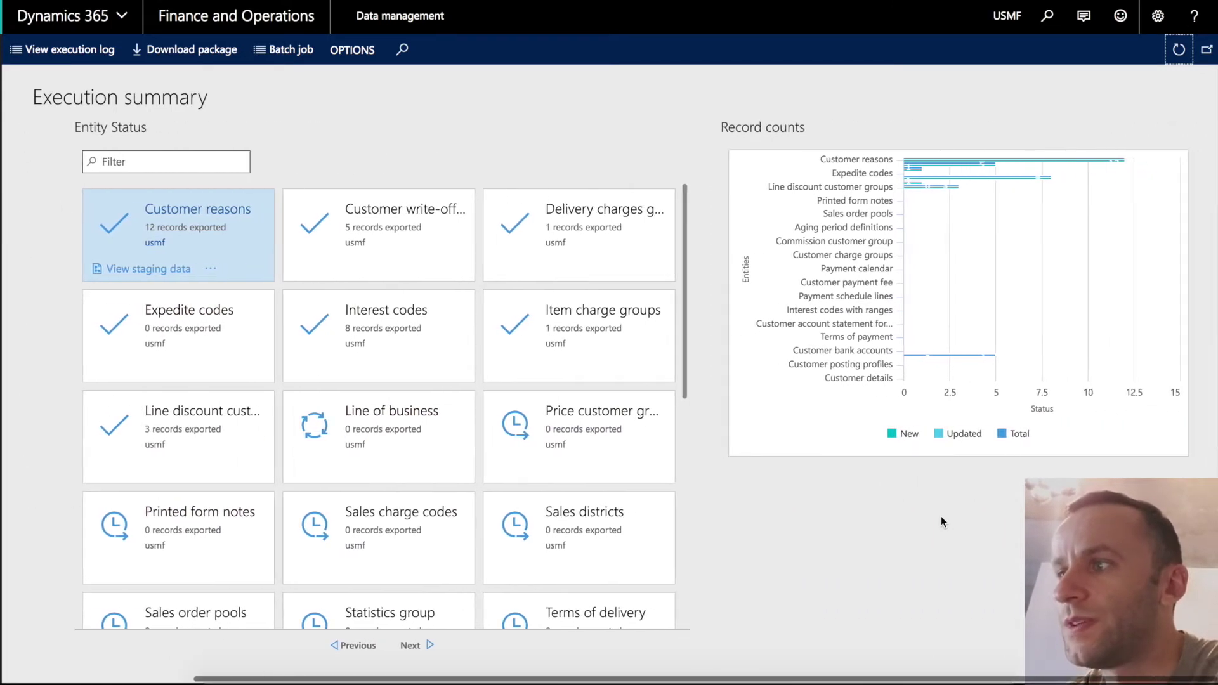
pyautogui.click(1178, 50)
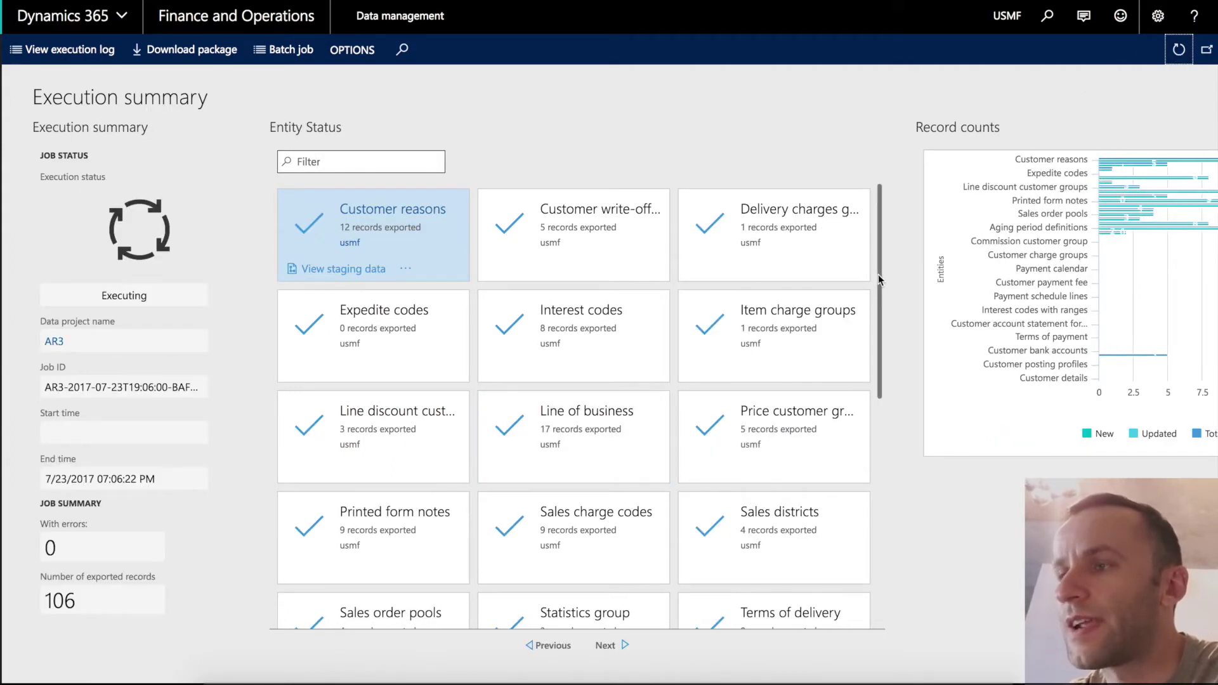
pyautogui.moveTo(880, 273); pyautogui.dragTo(878, 448)
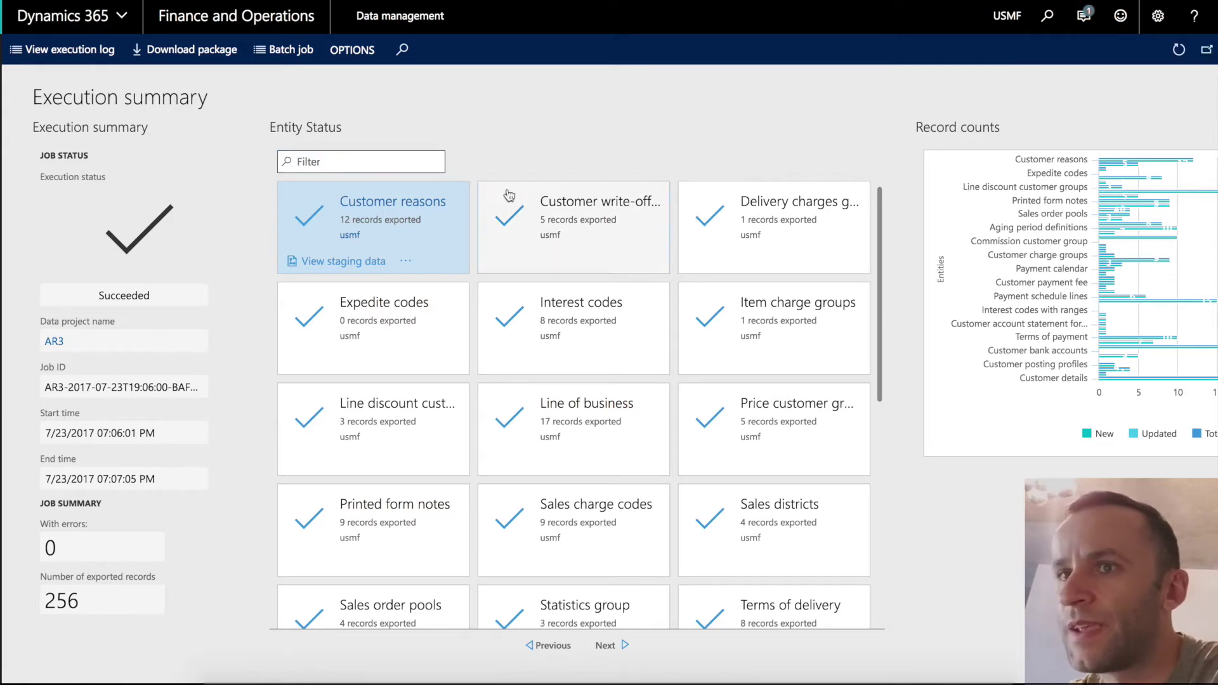
pyautogui.click(209, 60)
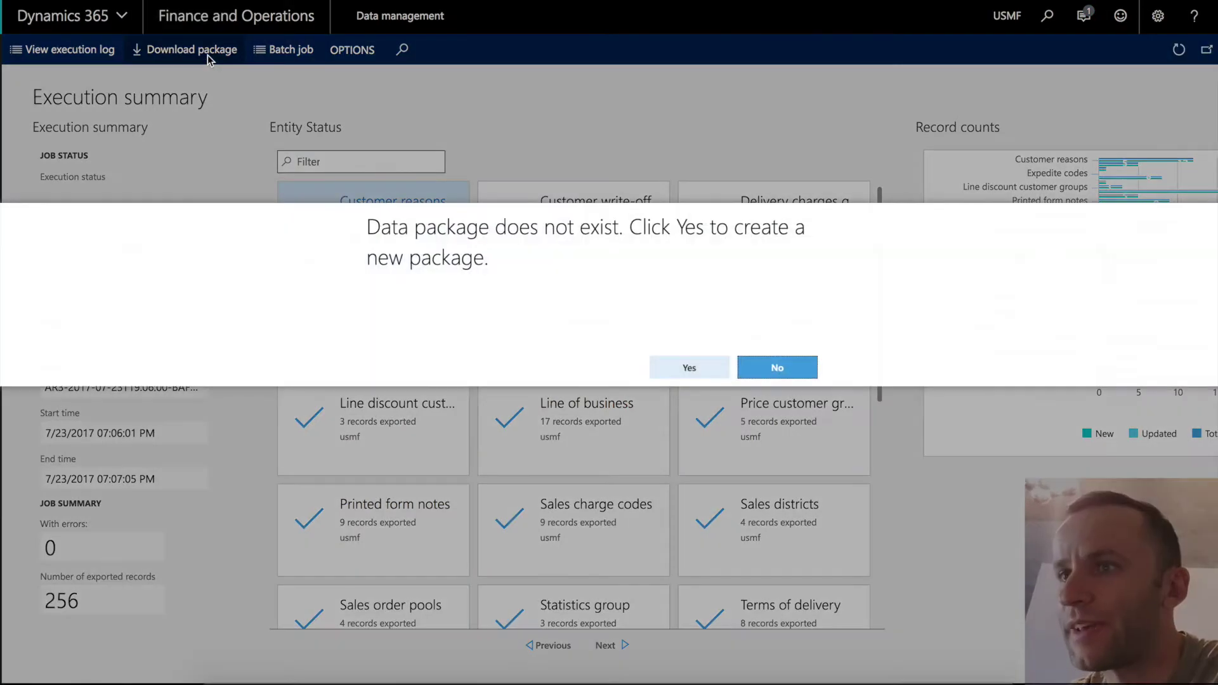
pyautogui.click(706, 375)
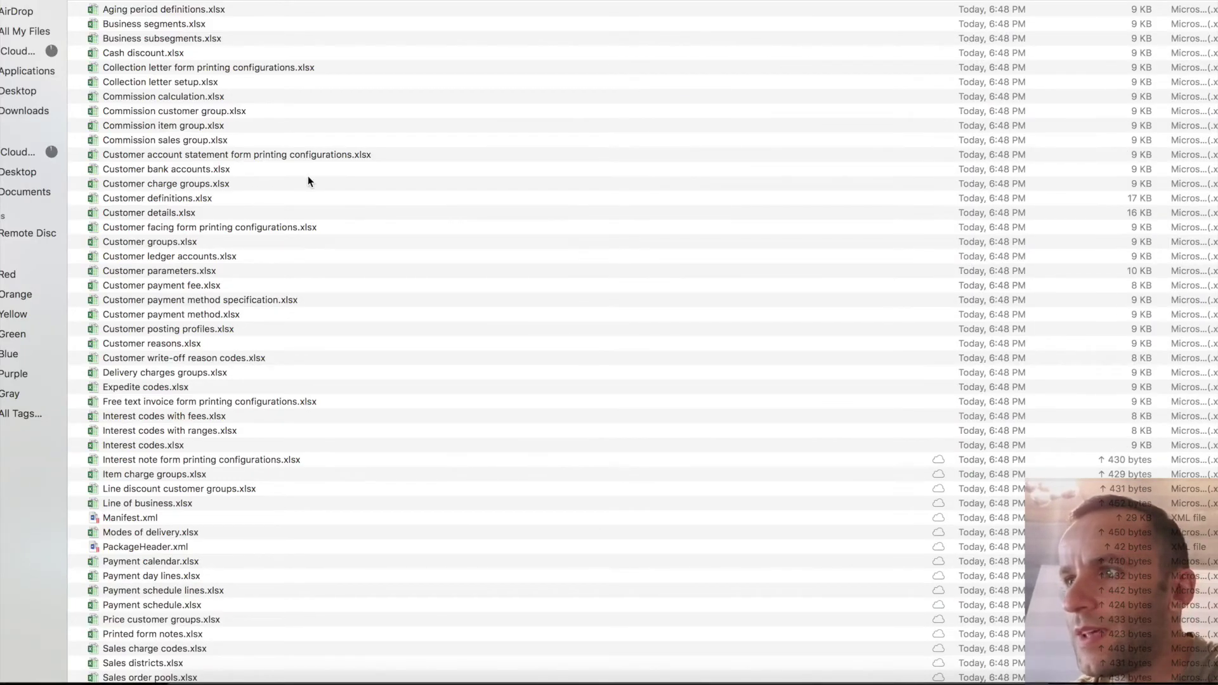
# Step: Browse the exported package spreadsheets and open Cash discount.xlsx in Excel
pyautogui.click(198, 199)
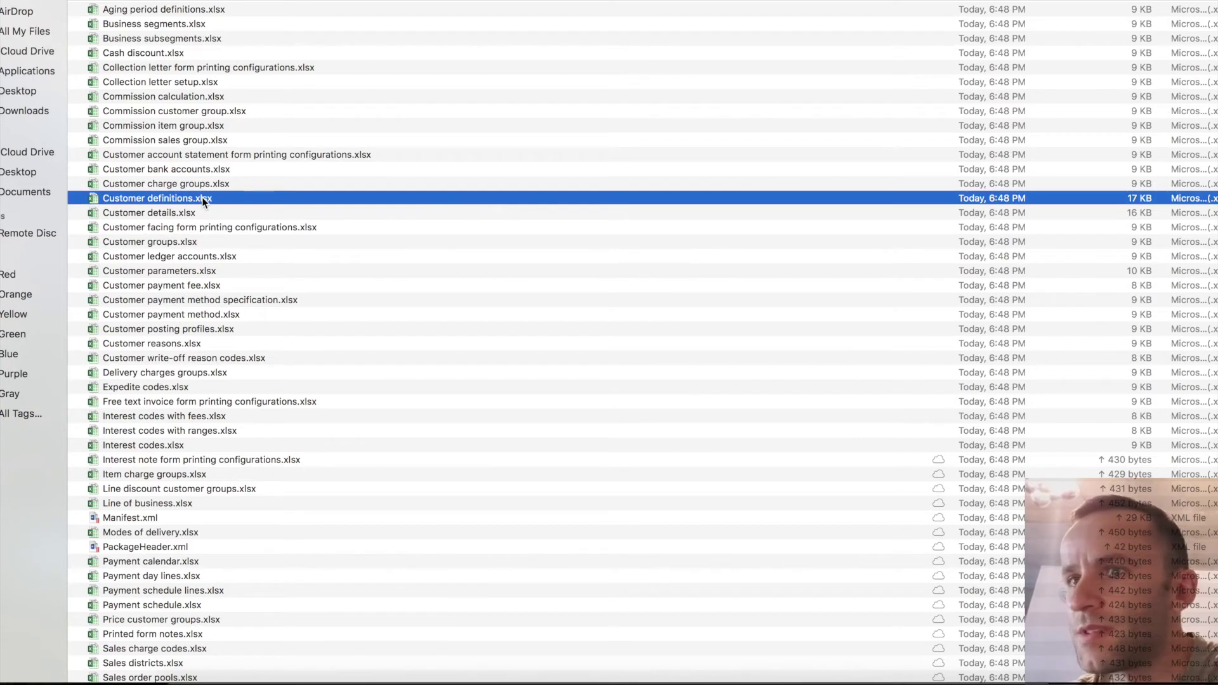
pyautogui.click(198, 98)
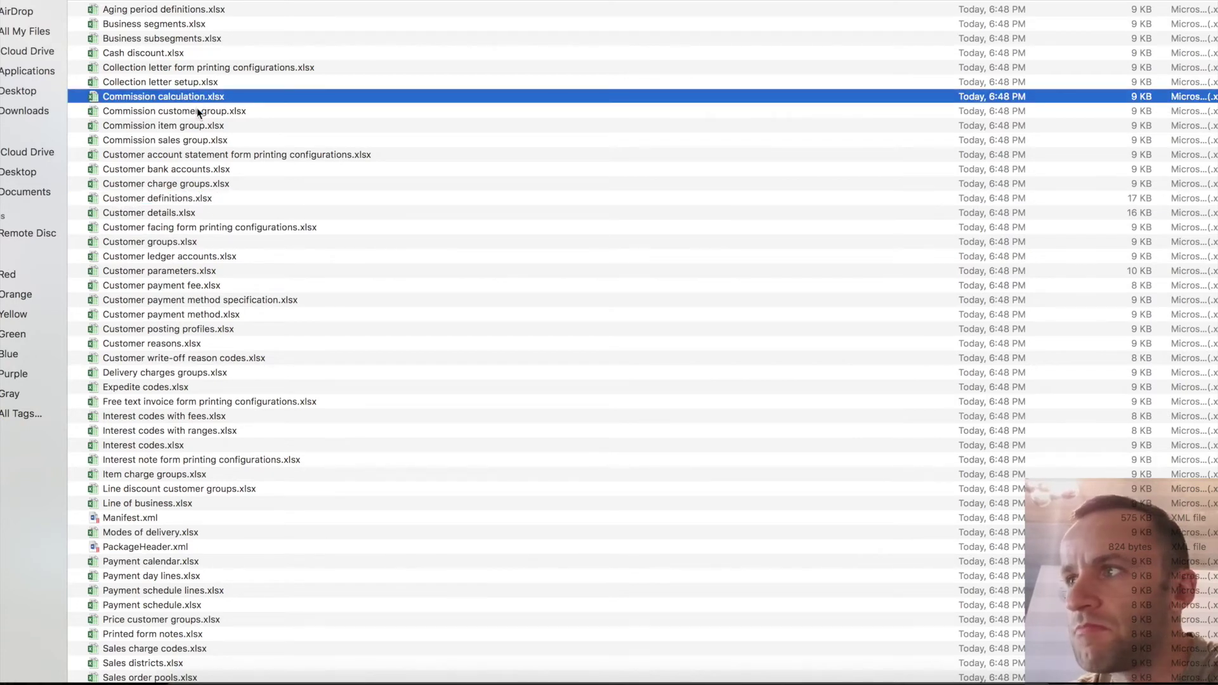
pyautogui.click(168, 54)
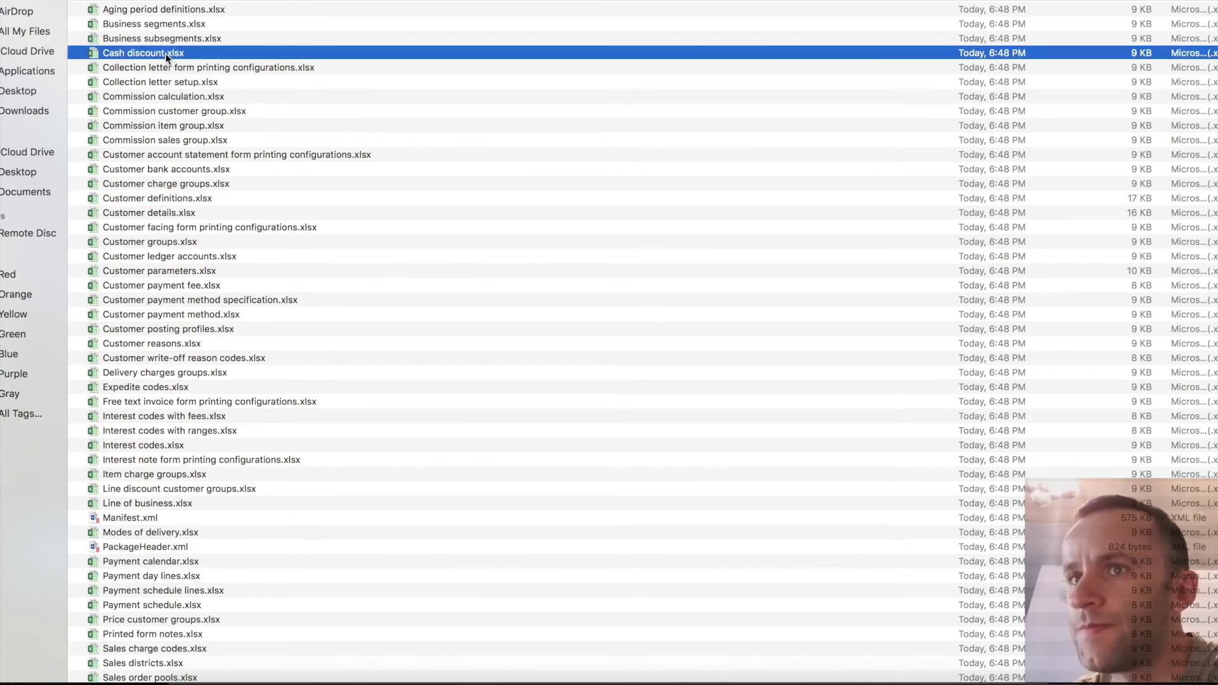
pyautogui.doubleClick(168, 54)
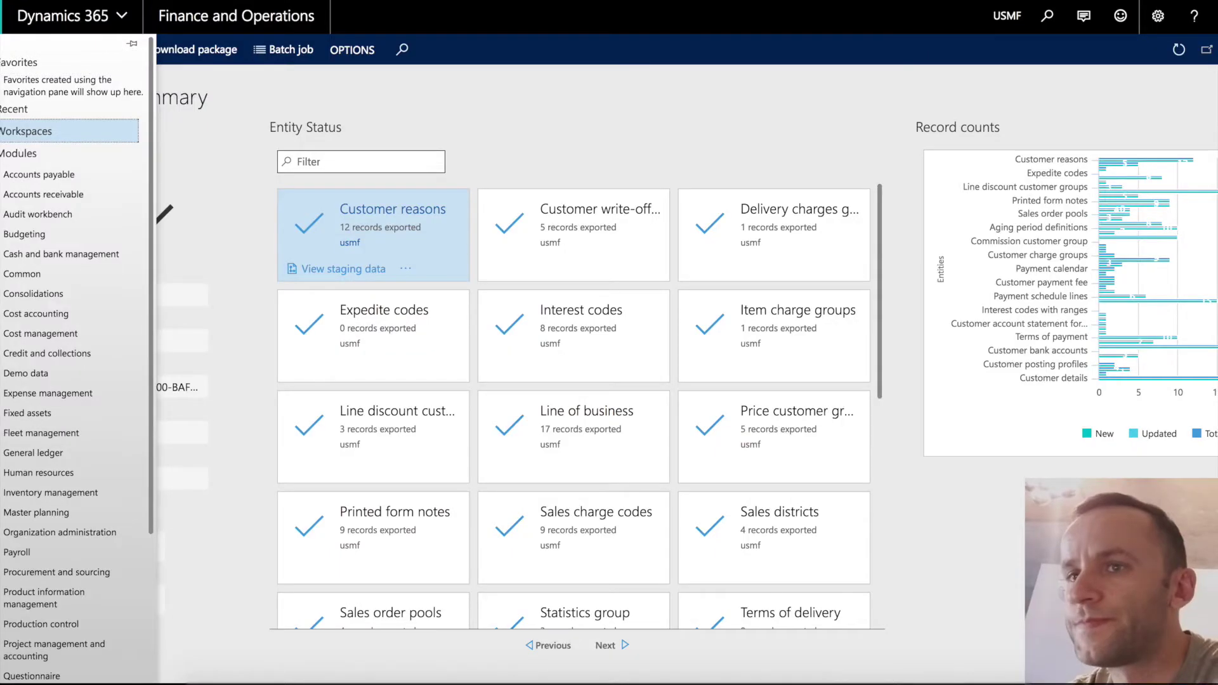
pyautogui.scroll(5, 152, 203)
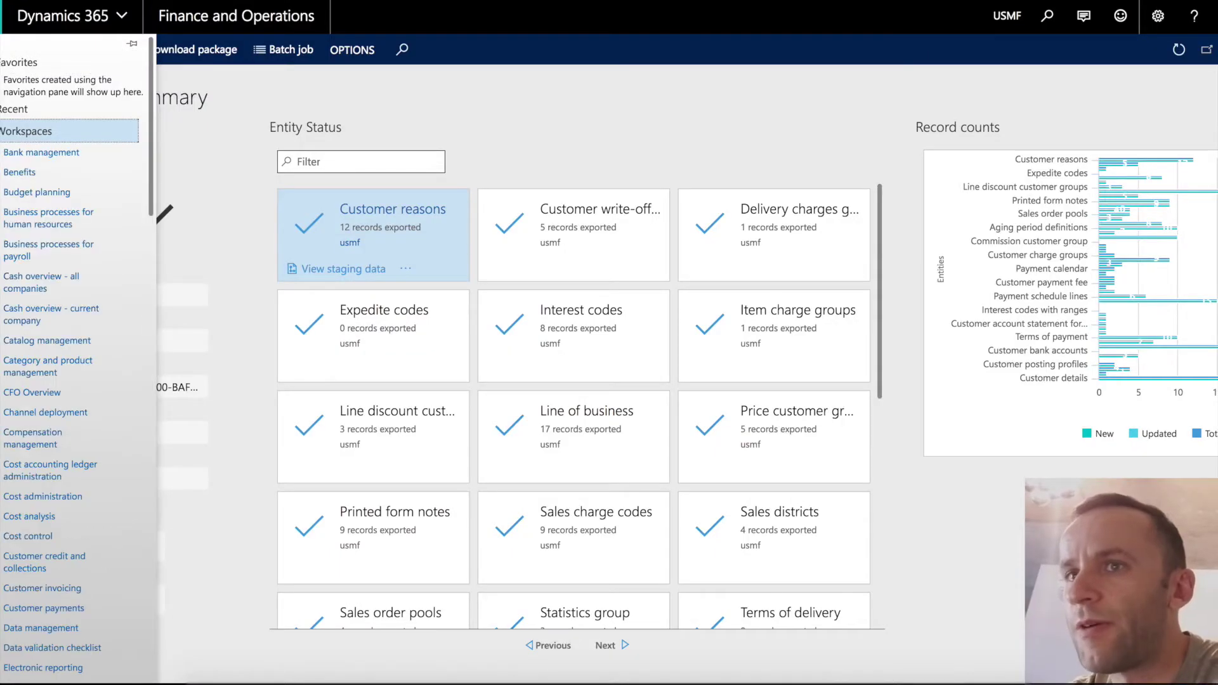
# Step: From Data management, create an import project with group name and description ARIMP
pyautogui.moveTo(152, 203); pyautogui.dragTo(151, 162)
pyautogui.click(57, 89)
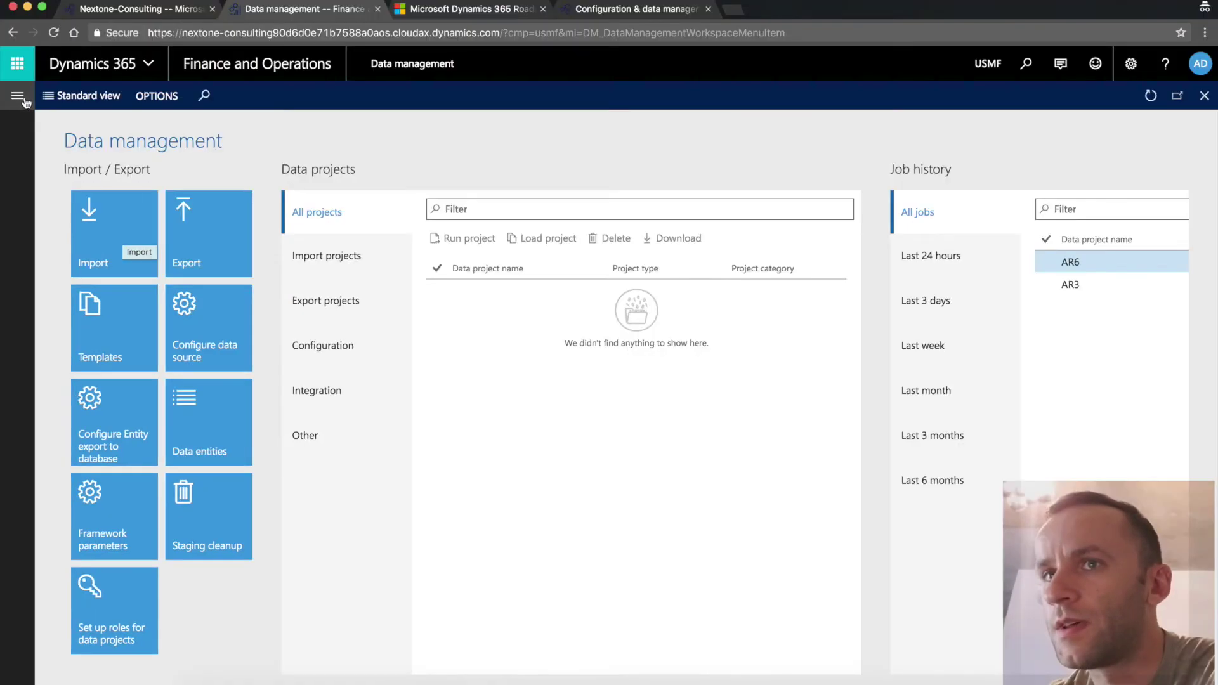
pyautogui.click(23, 98)
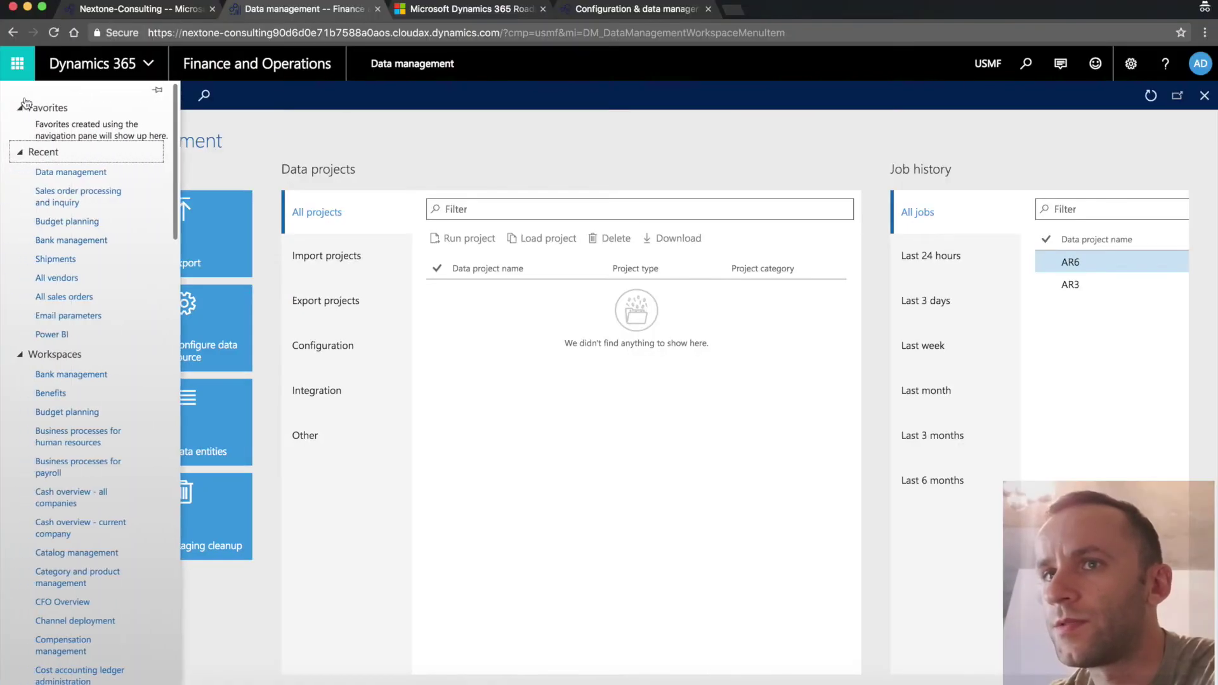
pyautogui.click(75, 176)
pyautogui.click(123, 229)
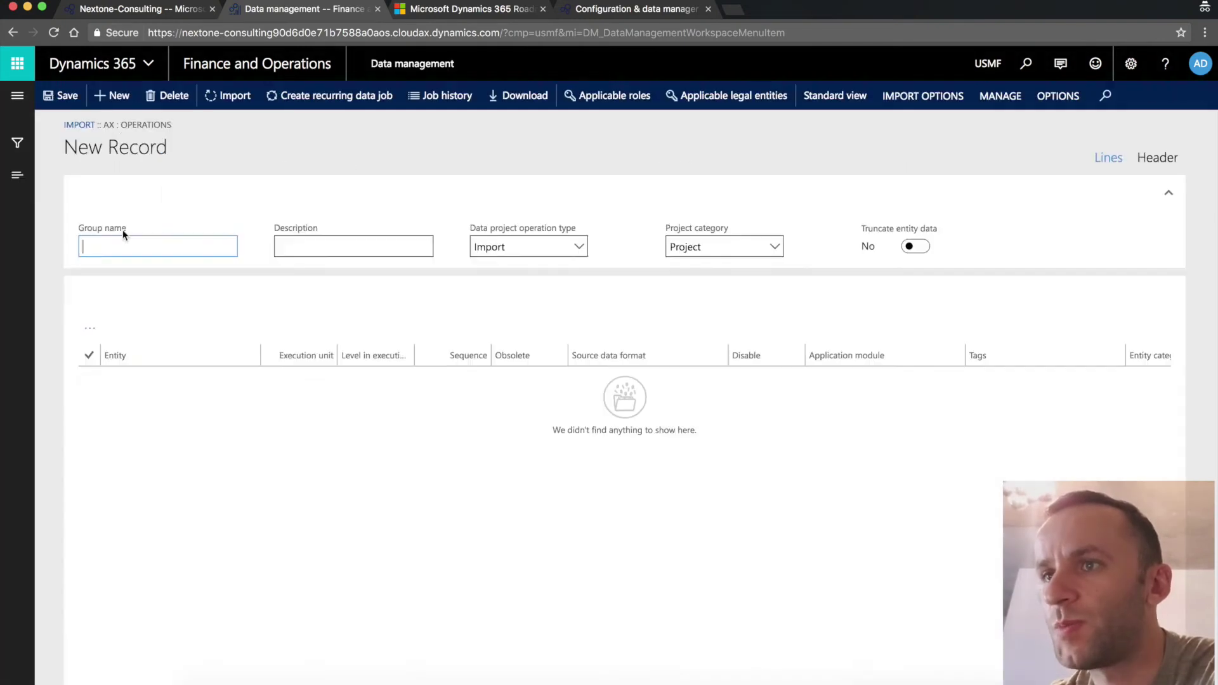
pyautogui.write('A')
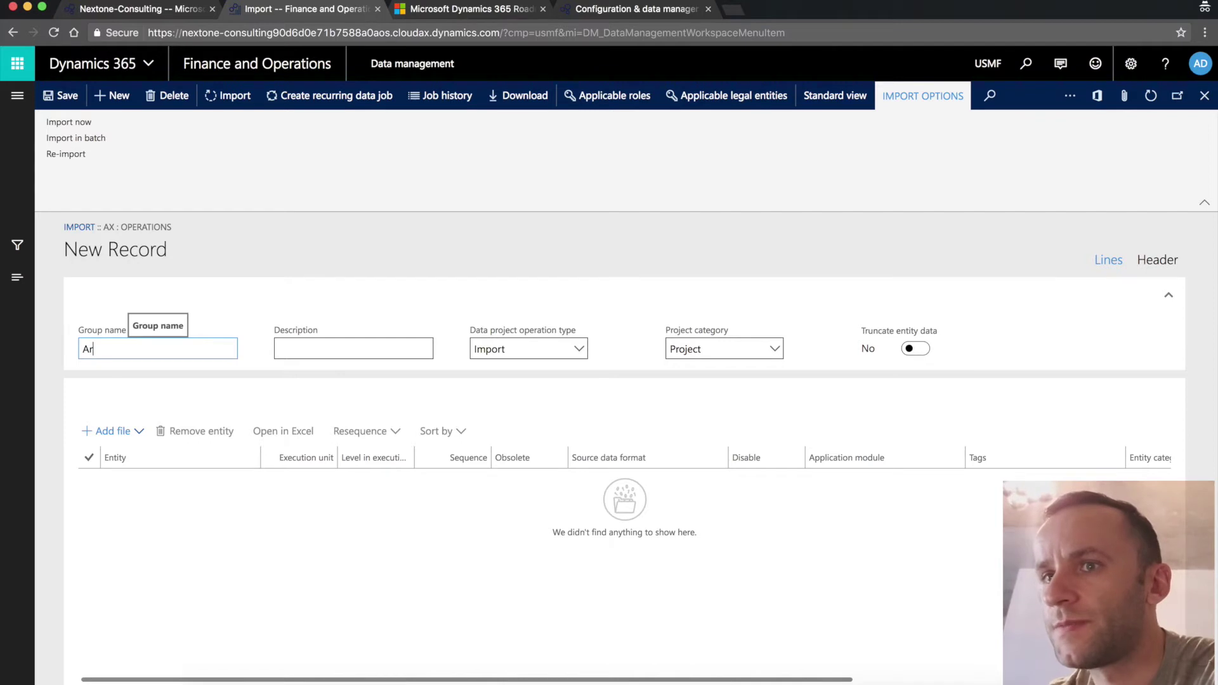
pyautogui.write('RIMP')
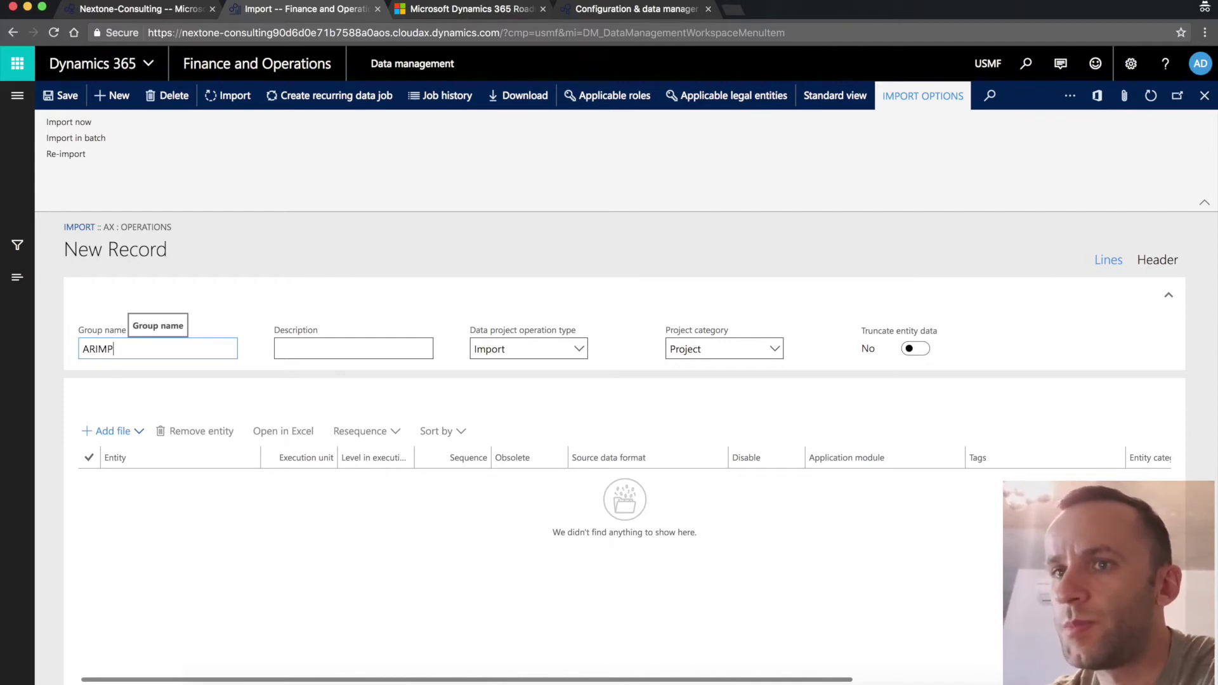
pyautogui.press('Tab')
pyautogui.write('ARIMP')
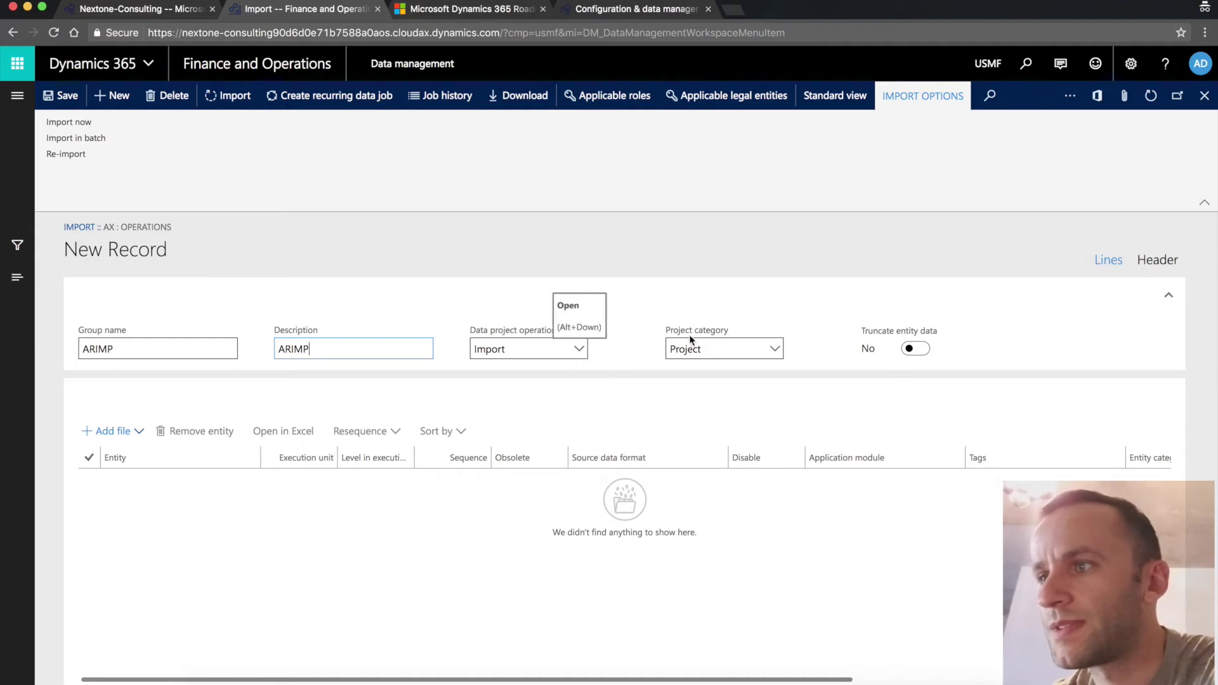
# Step: Upload the exported data package file into ARIMP with source data format Excel
pyautogui.click(143, 433)
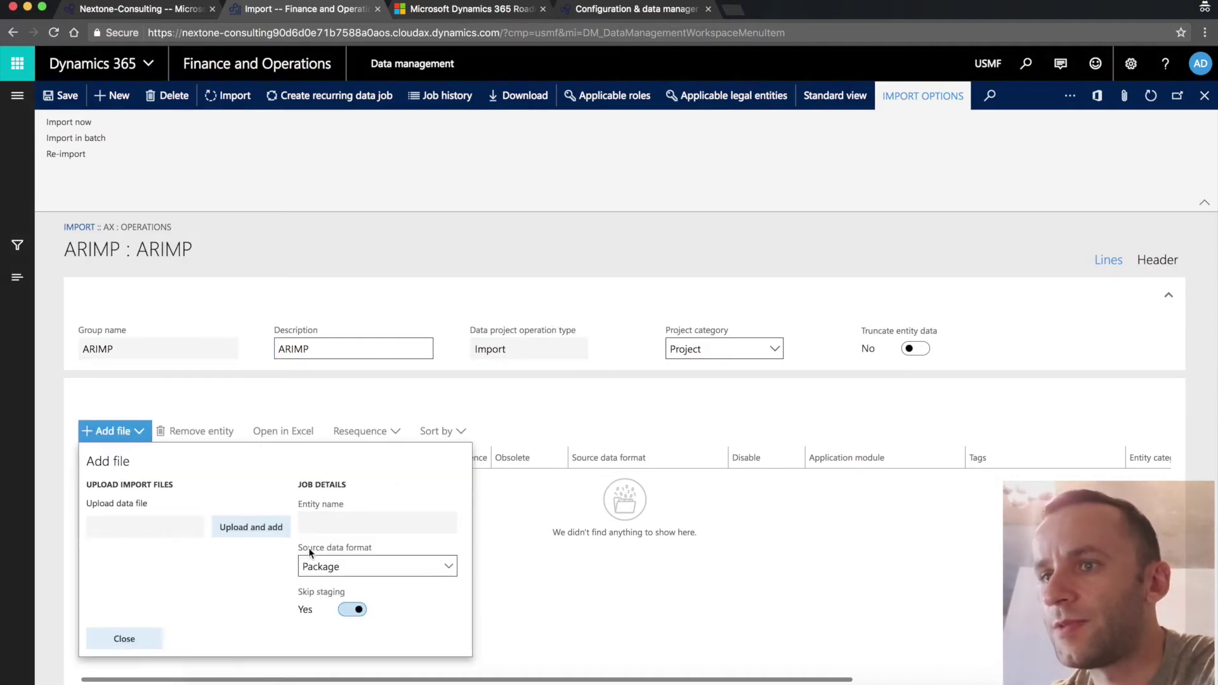
pyautogui.click(251, 528)
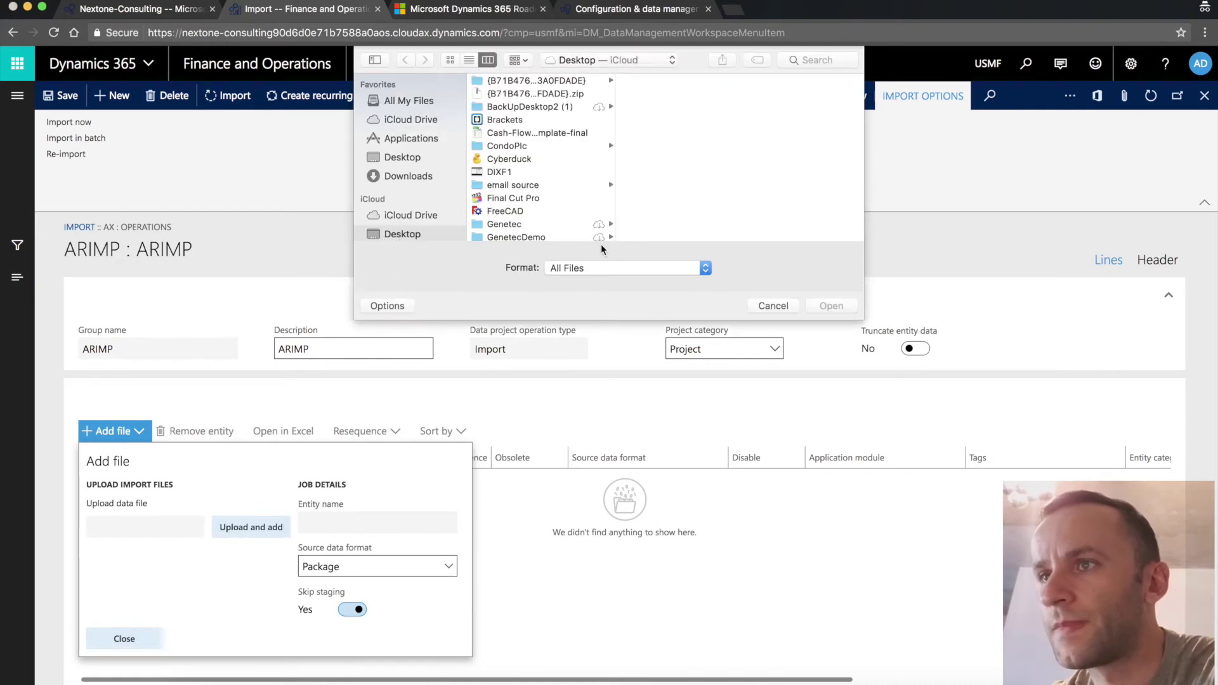
pyautogui.doubleClick(536, 93)
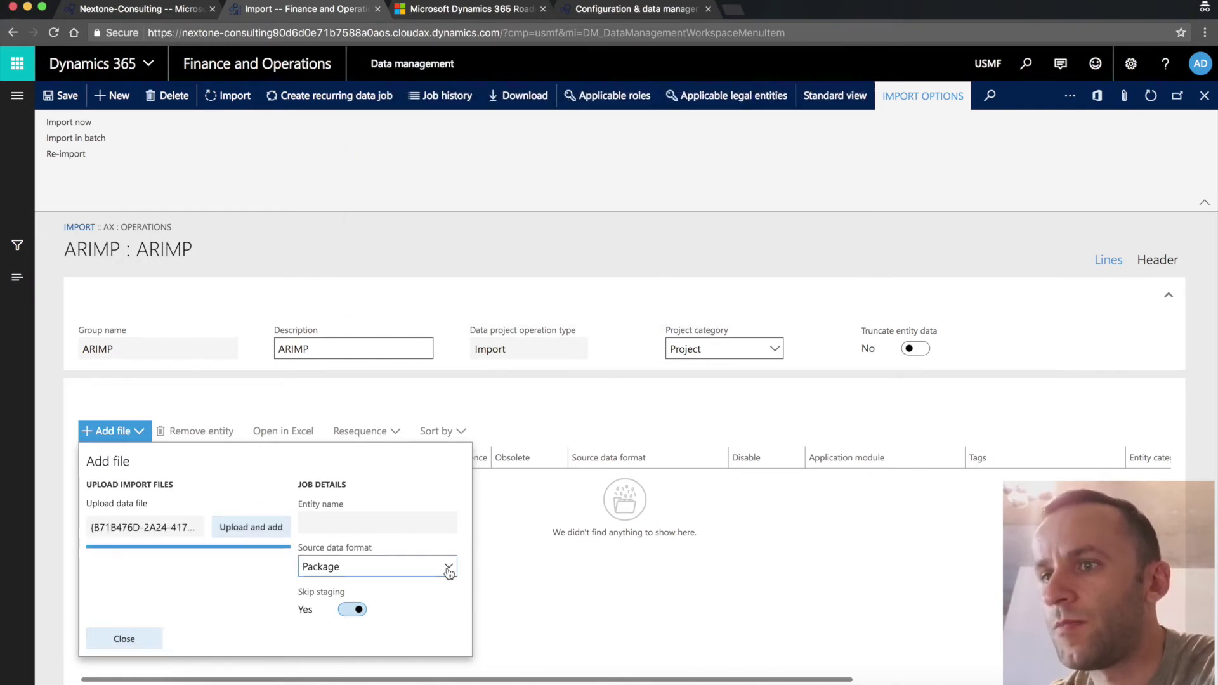
pyautogui.click(401, 566)
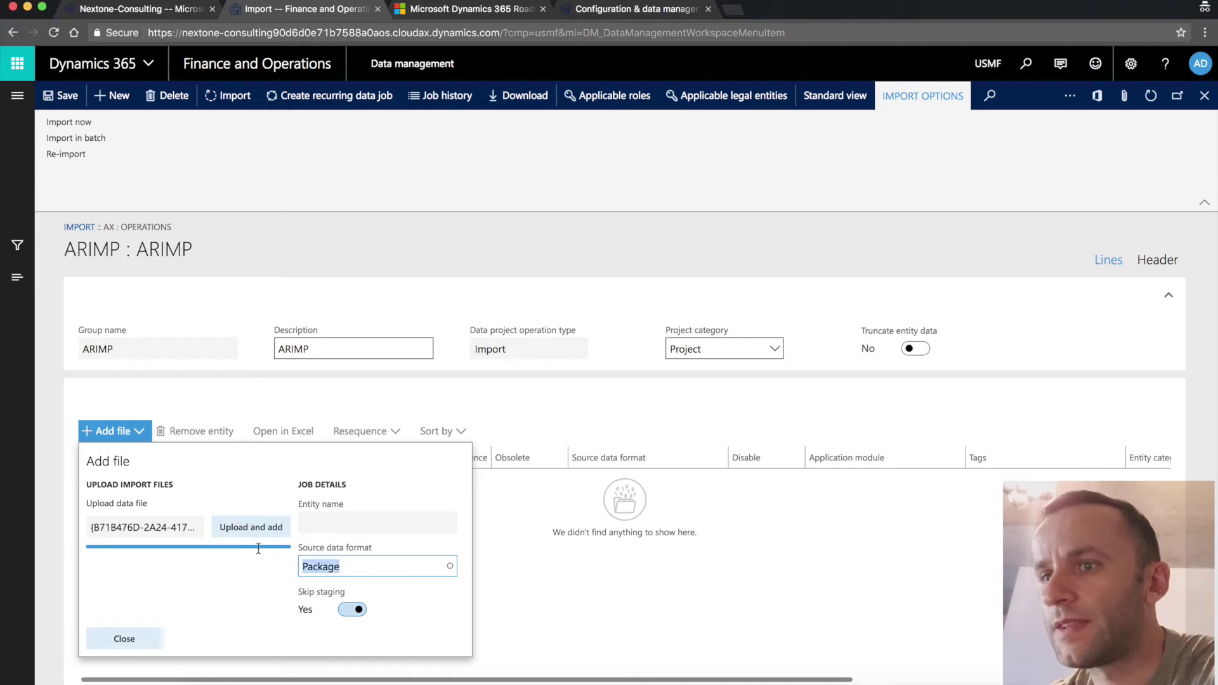
pyautogui.write('Excel')
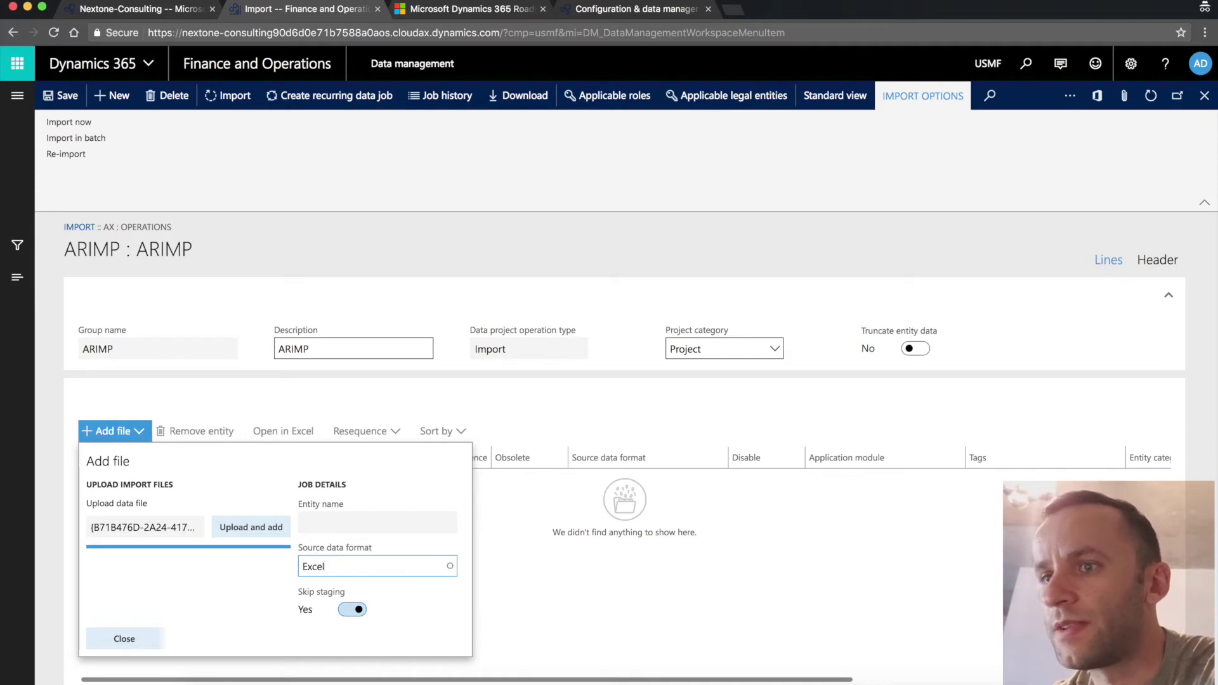
pyautogui.press('Tab')
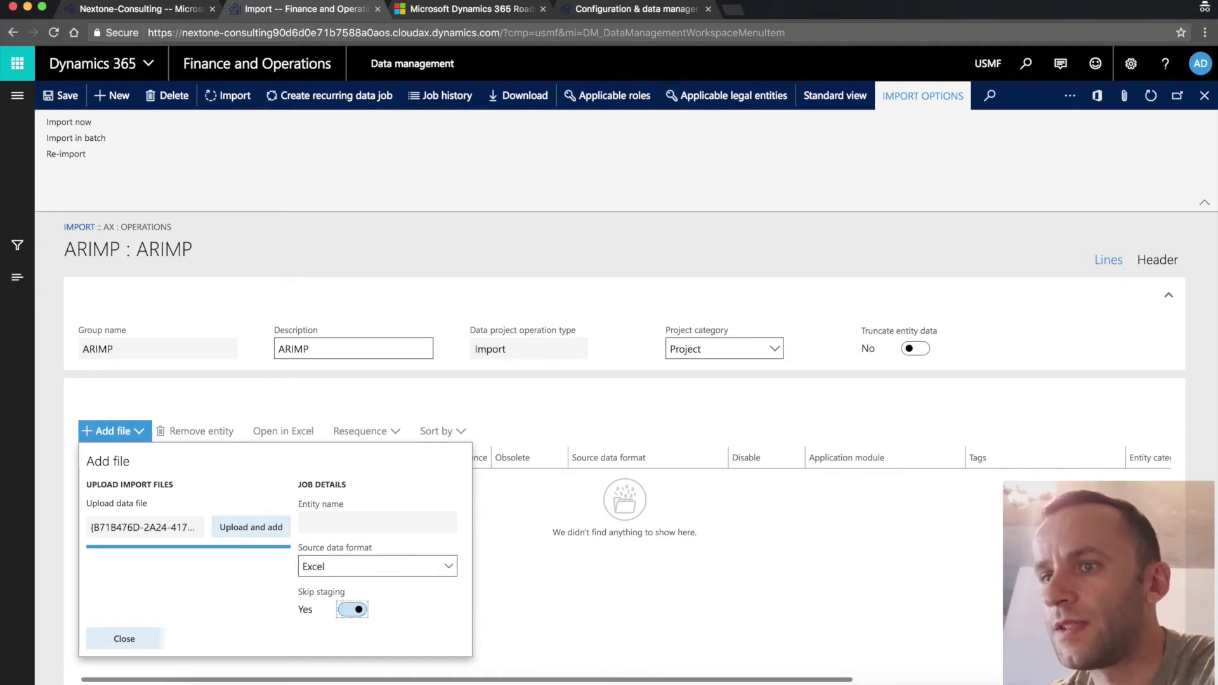
# Step: Replace the All companies row with data area DAT in ARIMP's applicable legal entities
pyautogui.click(151, 643)
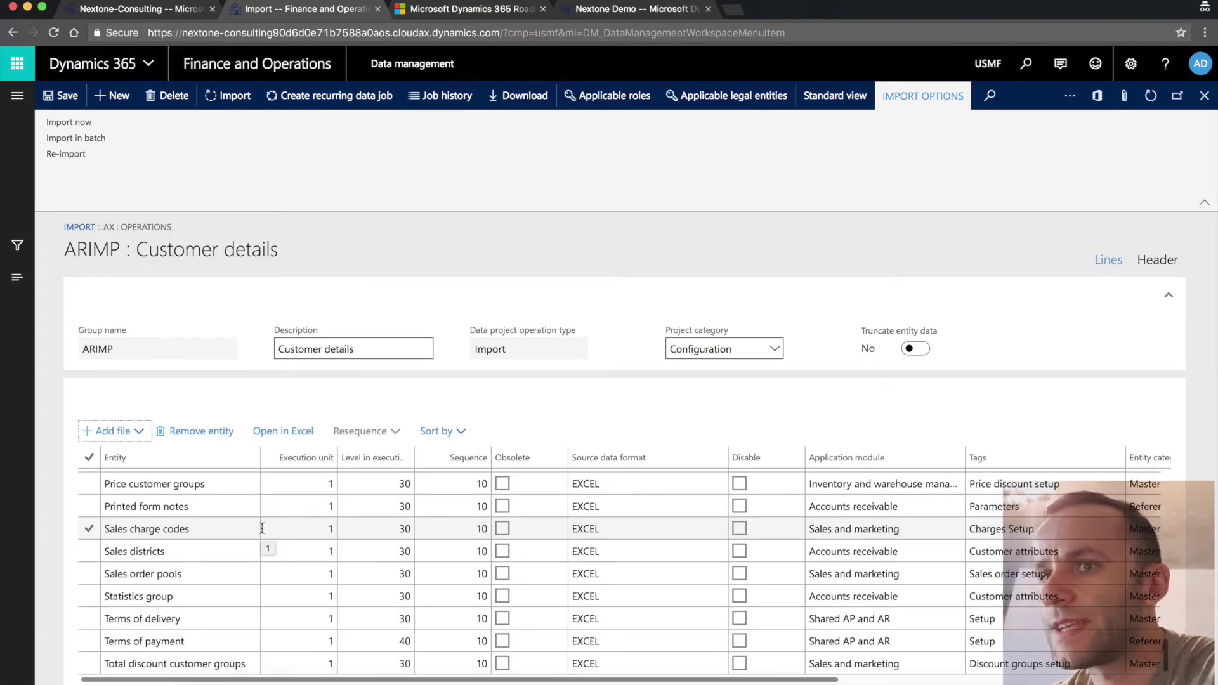
pyautogui.scroll(15, 262, 528)
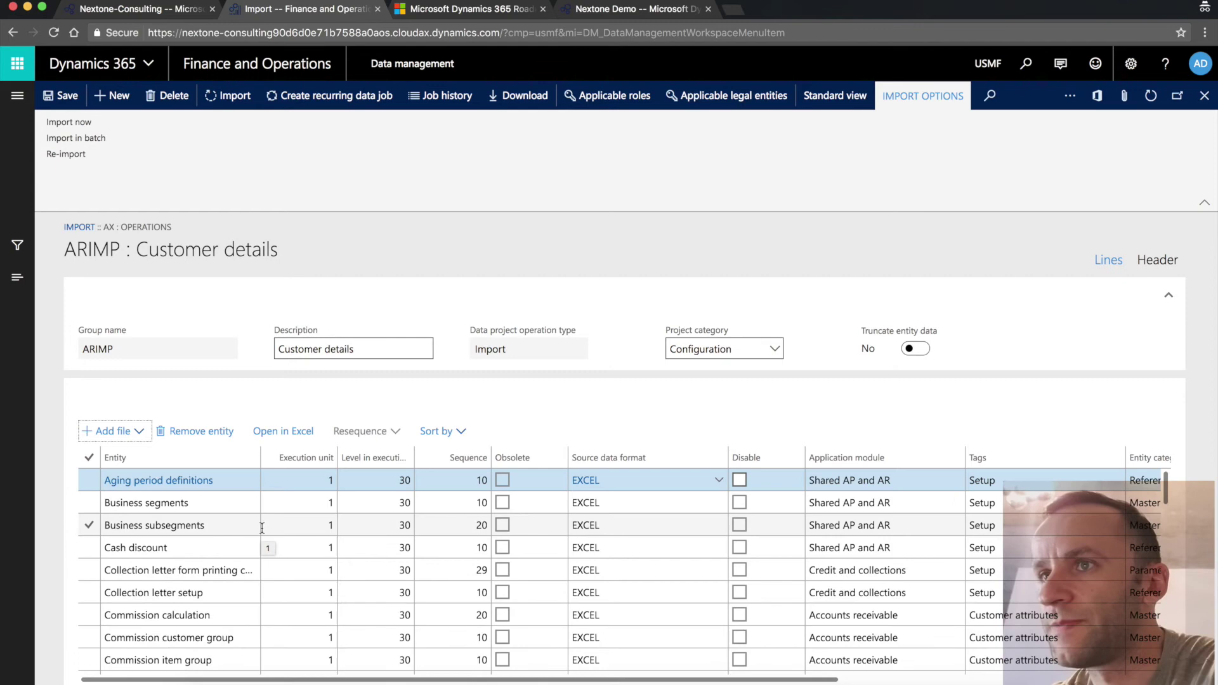
pyautogui.click(739, 97)
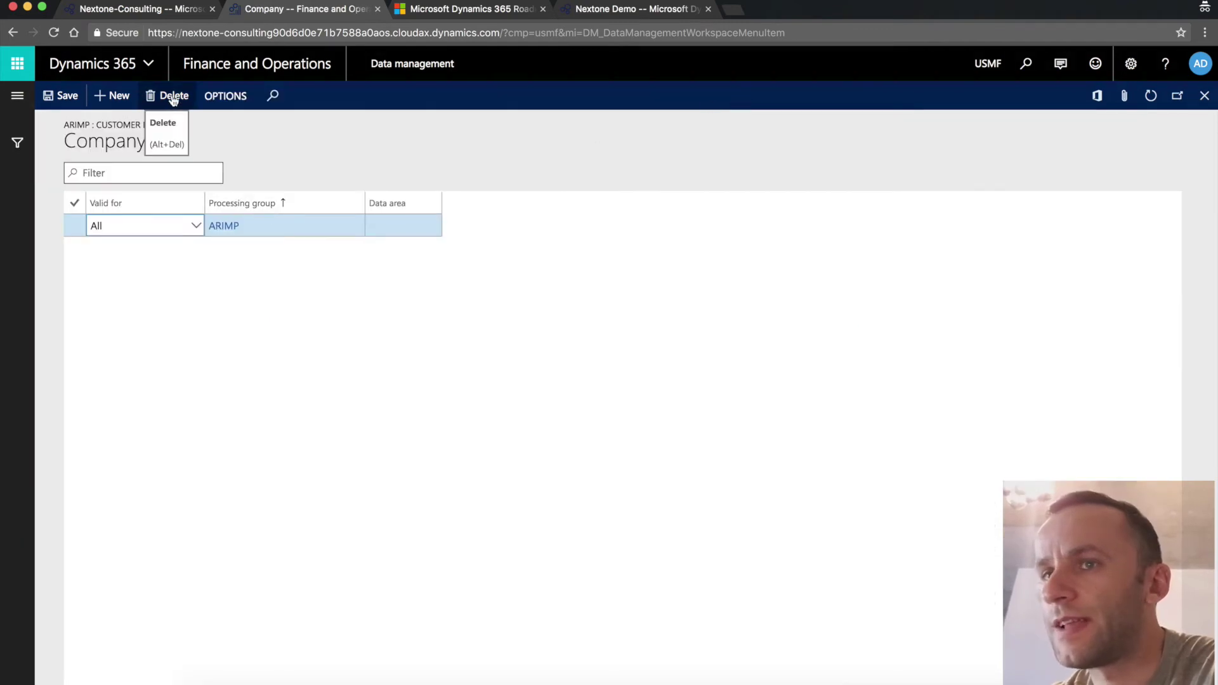
pyautogui.click(72, 226)
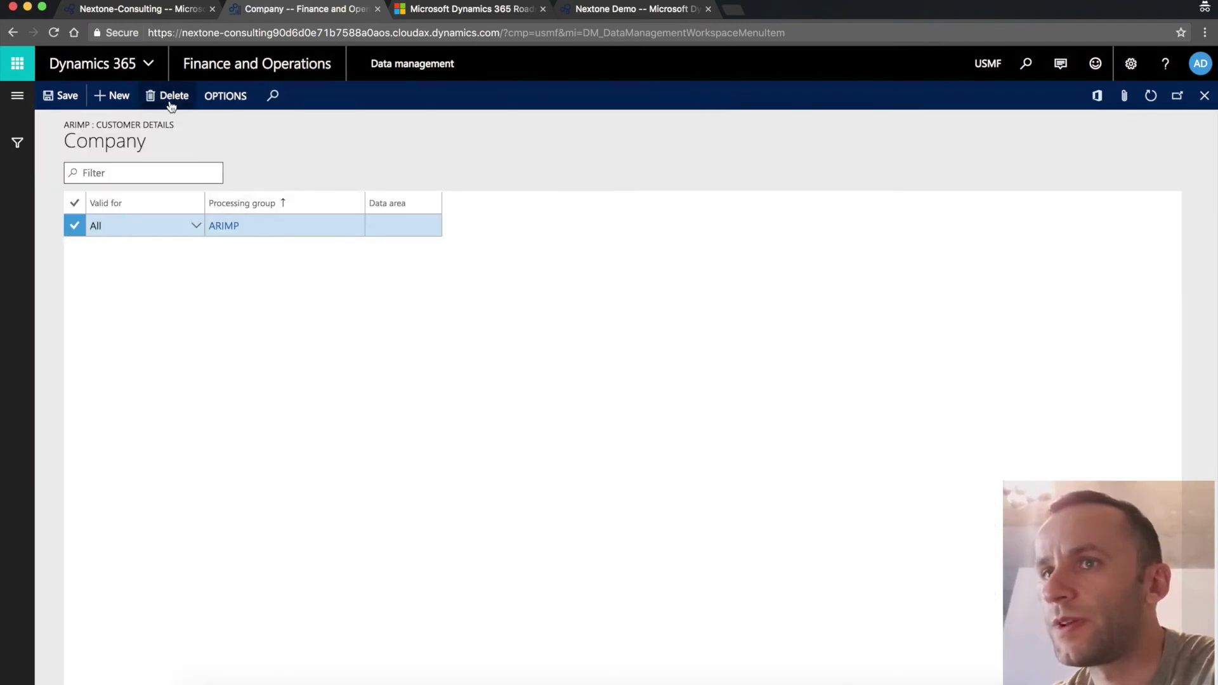
pyautogui.click(168, 96)
pyautogui.click(669, 396)
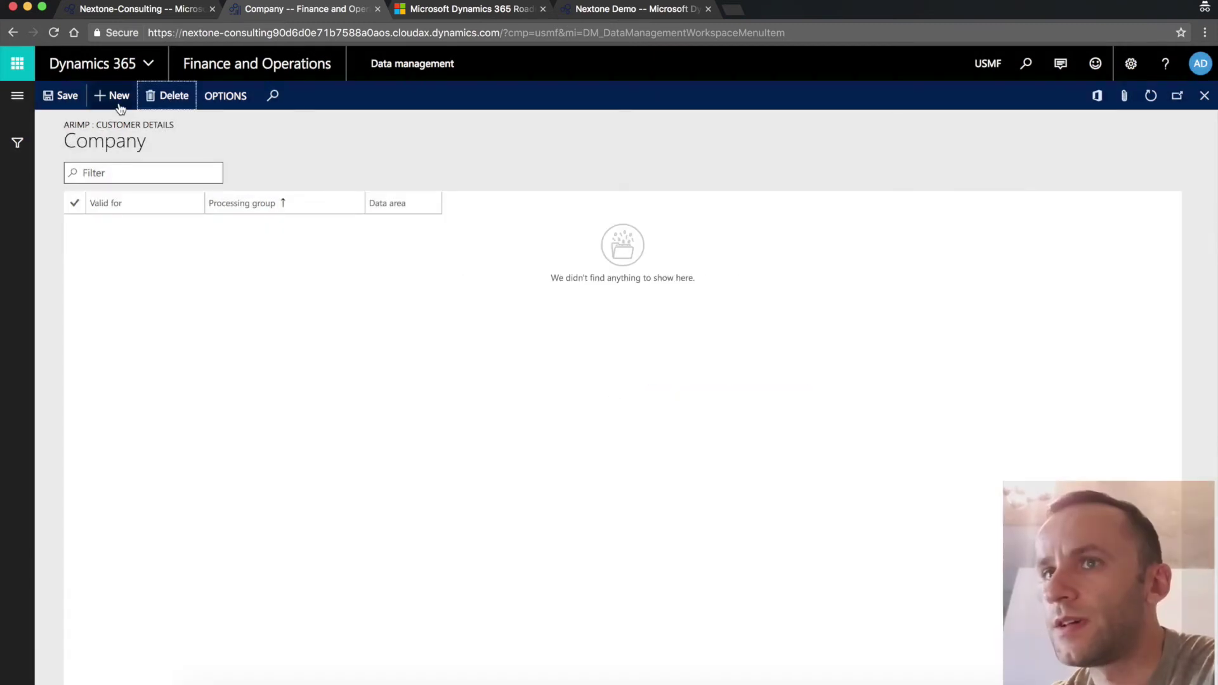
pyautogui.click(120, 105)
pyautogui.click(441, 230)
pyautogui.click(433, 227)
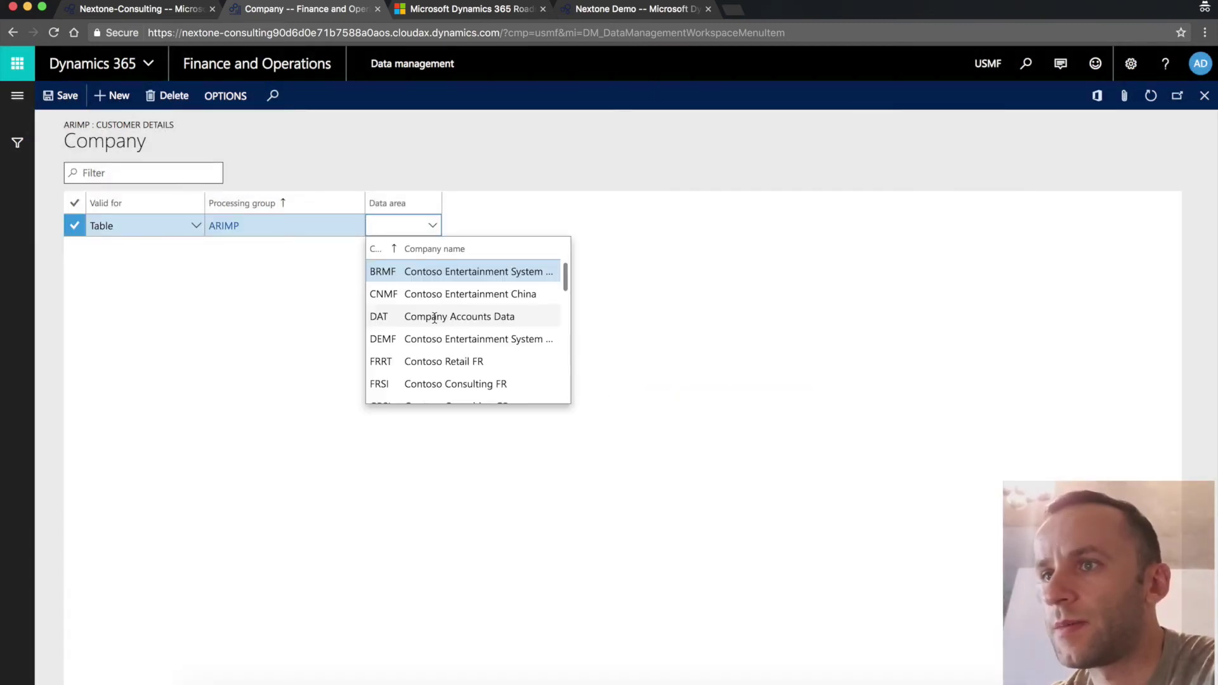
pyautogui.click(433, 317)
pyautogui.click(239, 263)
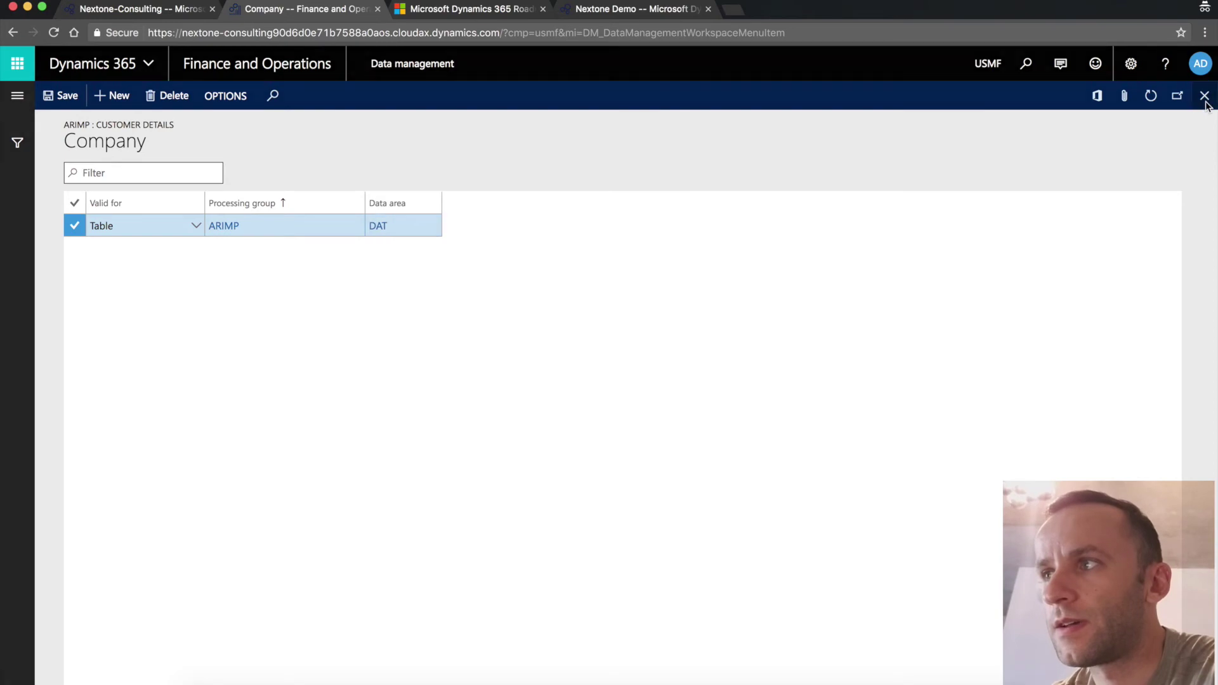
pyautogui.click(1204, 96)
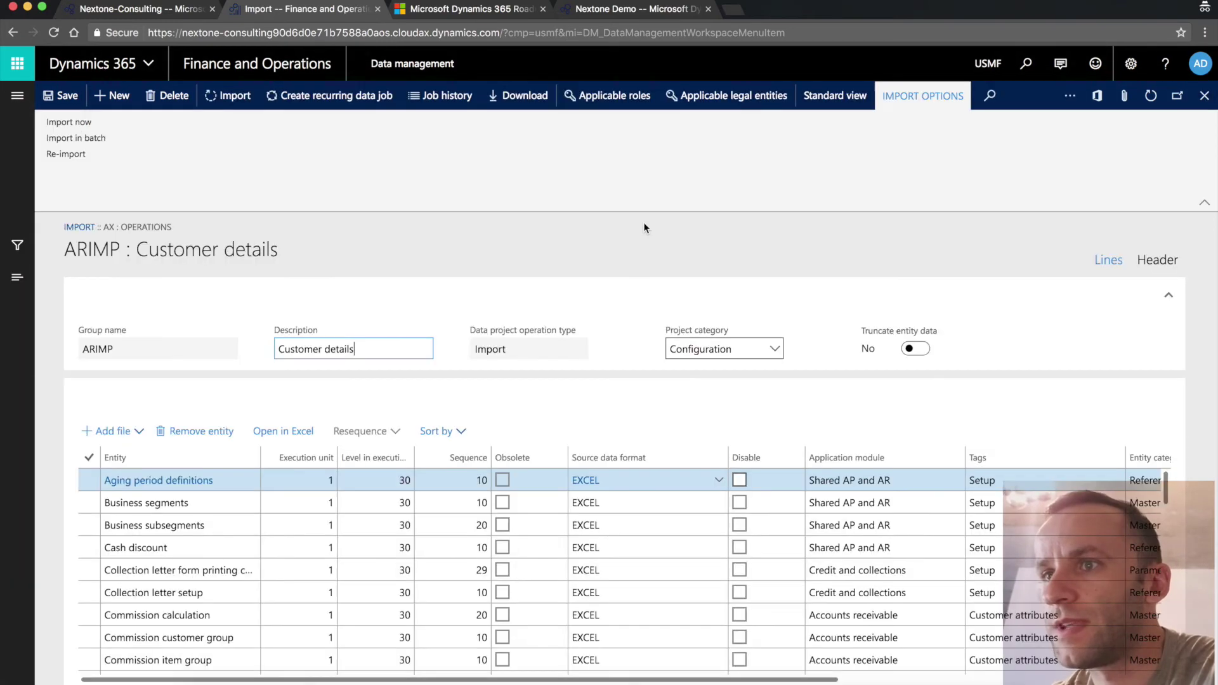
# Step: Run the ARIMP import and refresh its execution summary until 64 records show updated, 0 errors
pyautogui.click(236, 99)
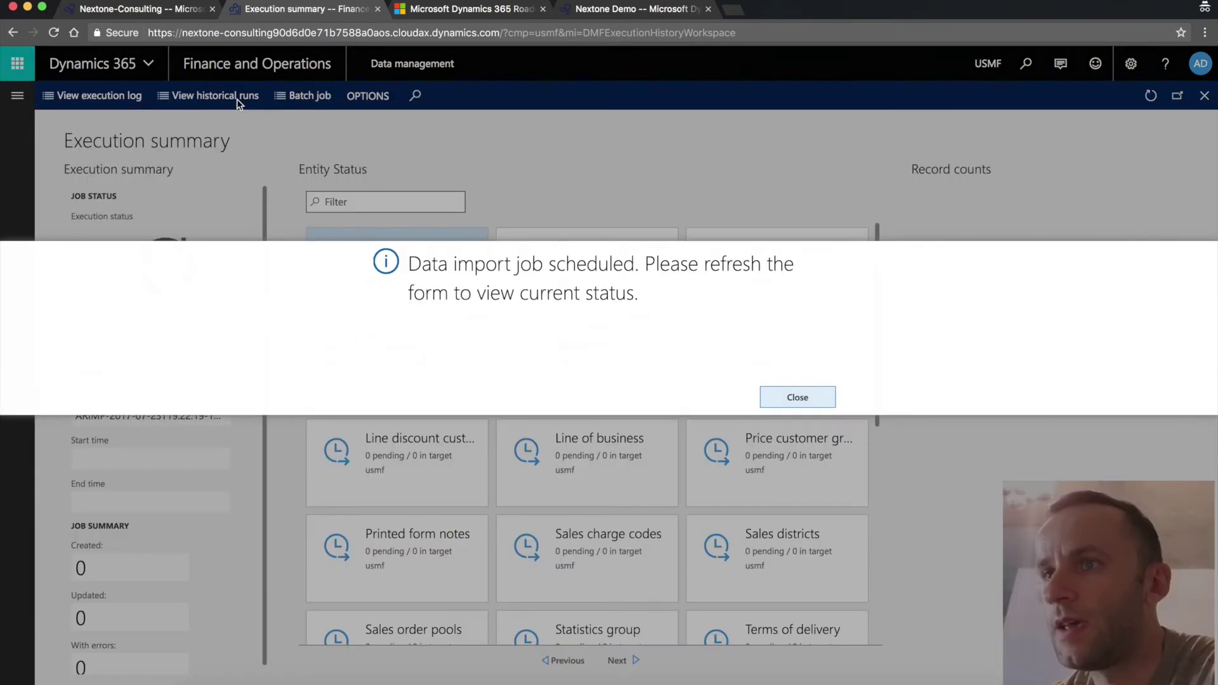
pyautogui.click(797, 397)
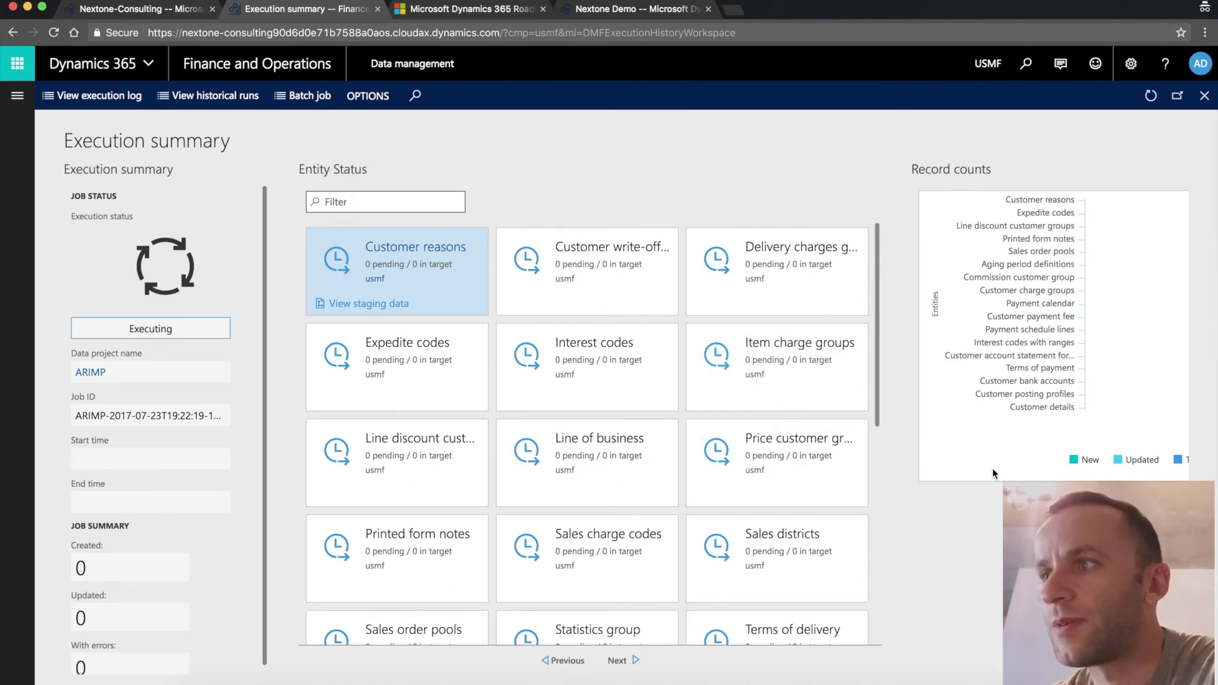
pyautogui.click(1150, 104)
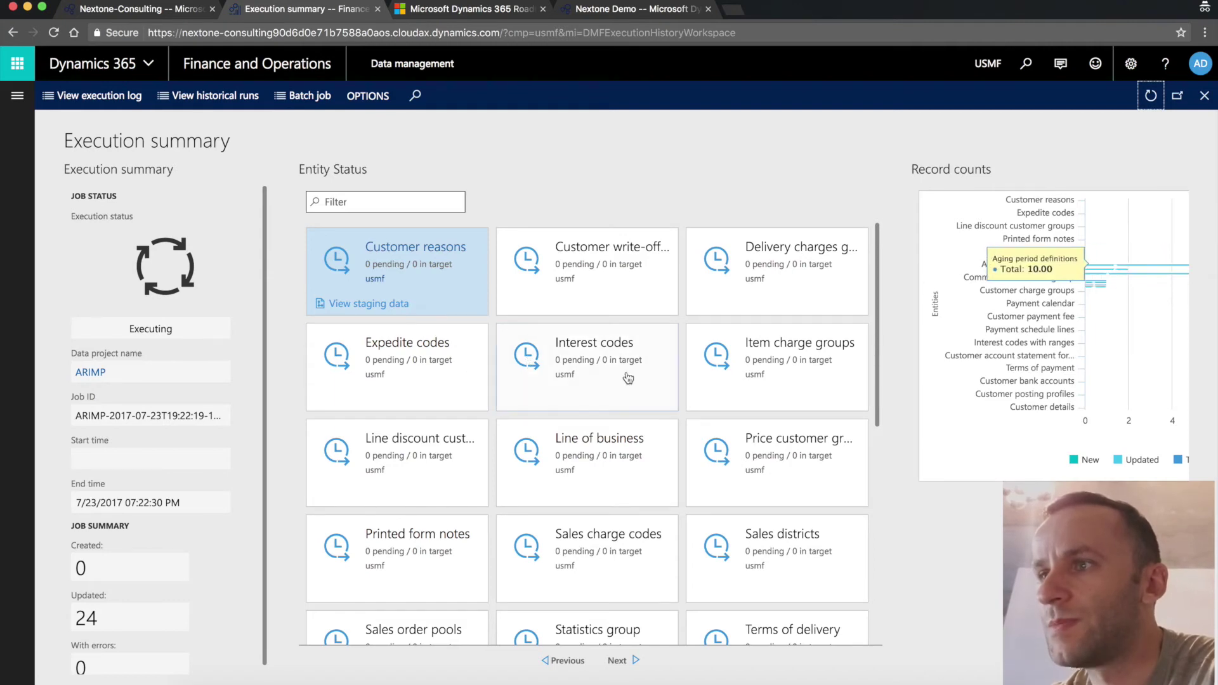
pyautogui.scroll(-1, 628, 379)
pyautogui.scroll(-10, 542, 404)
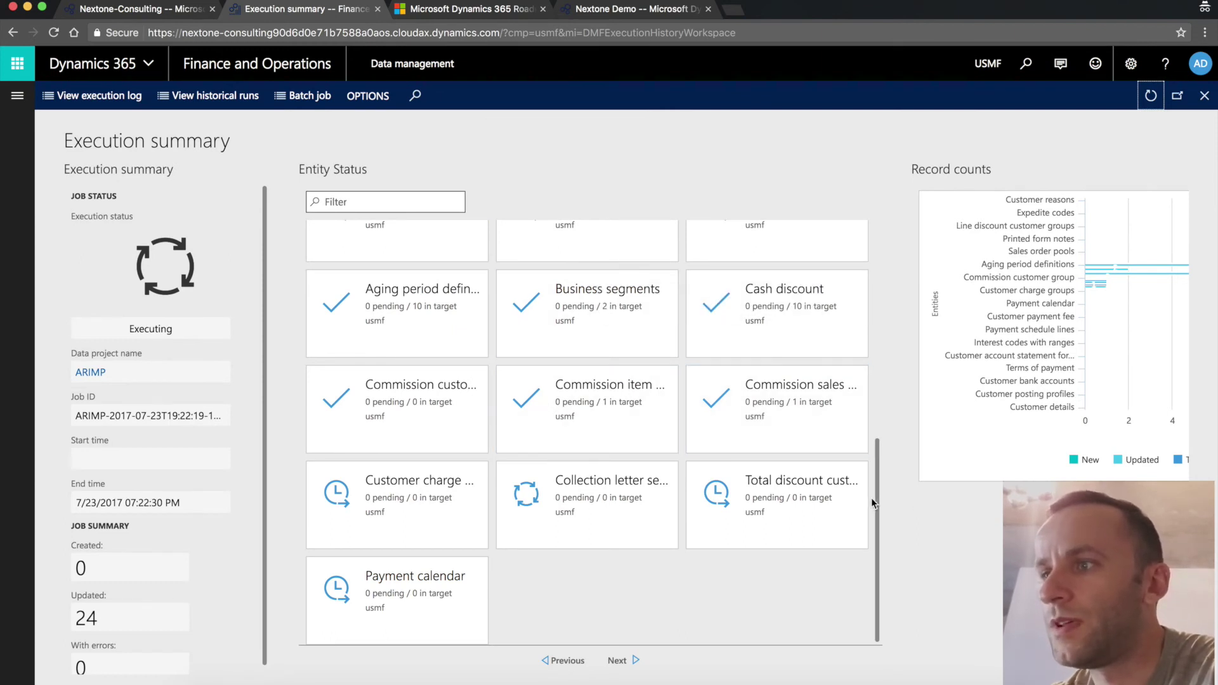
pyautogui.click(1151, 96)
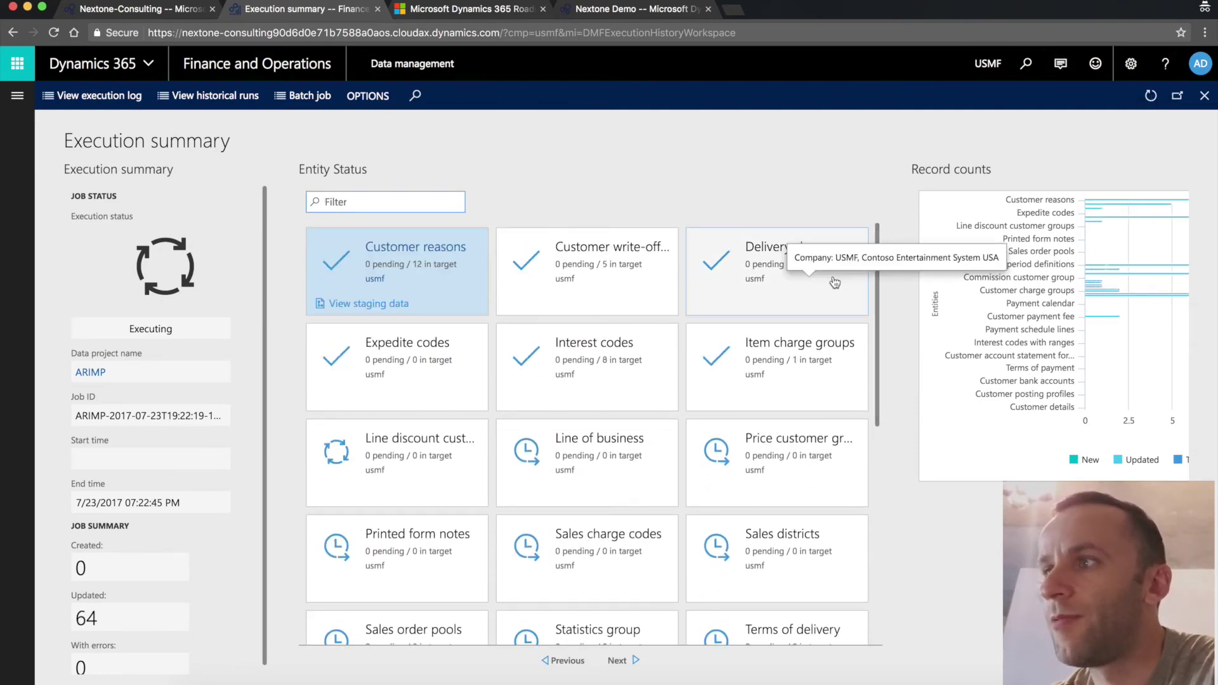
# Step: Highlight the roadmap sentences on entity spreadsheets holding best practice data for a 'golden' build
pyautogui.moveTo(130, 329); pyautogui.dragTo(165, 328)
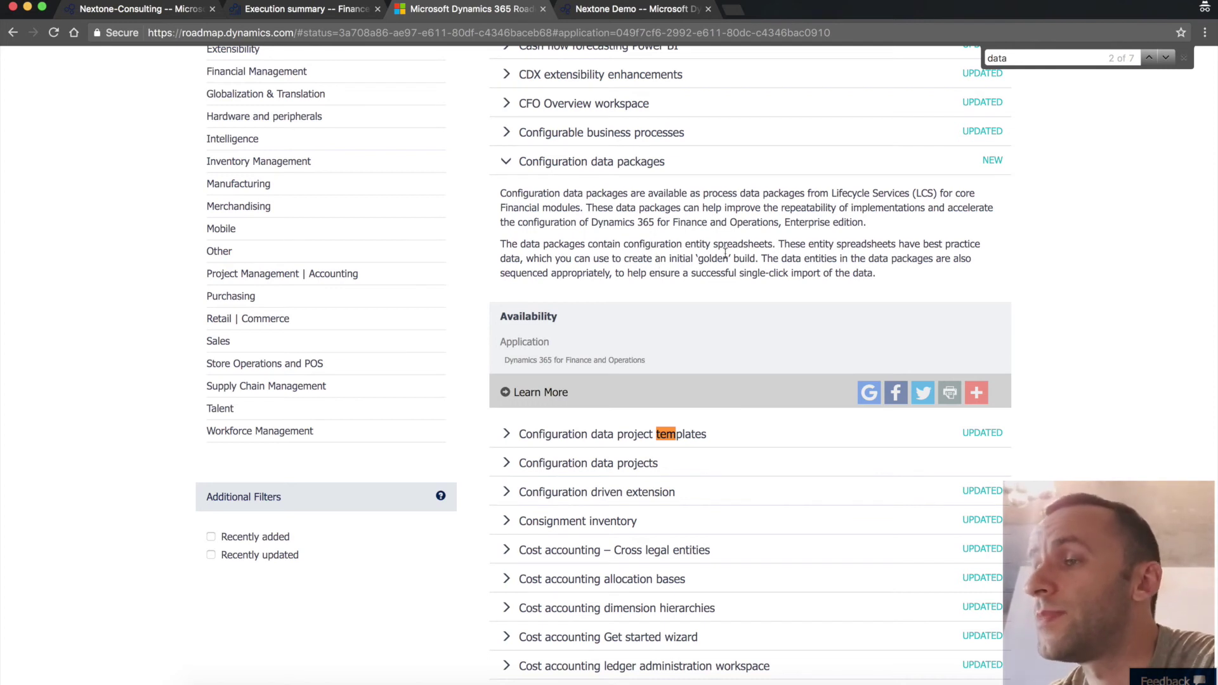
pyautogui.moveTo(762, 259); pyautogui.dragTo(497, 244)
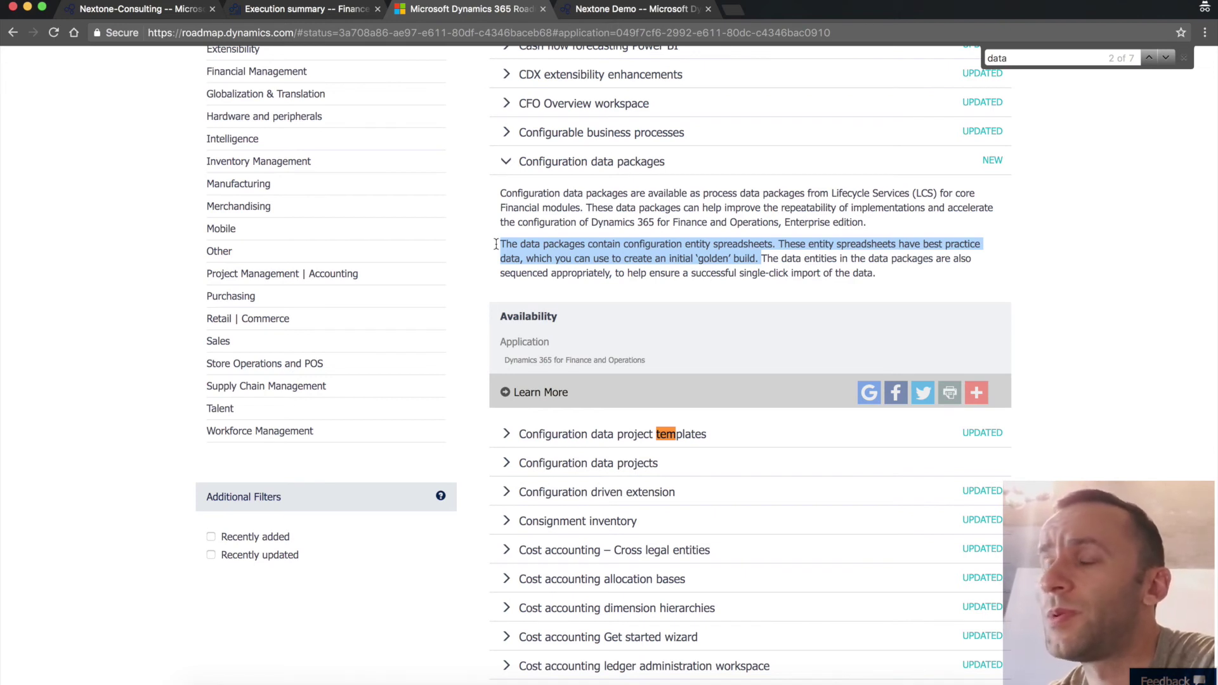
# Step: Start a new Configuration & data manager package with name and description AR6
pyautogui.click(622, 9)
pyautogui.hscroll(15, 526, 287)
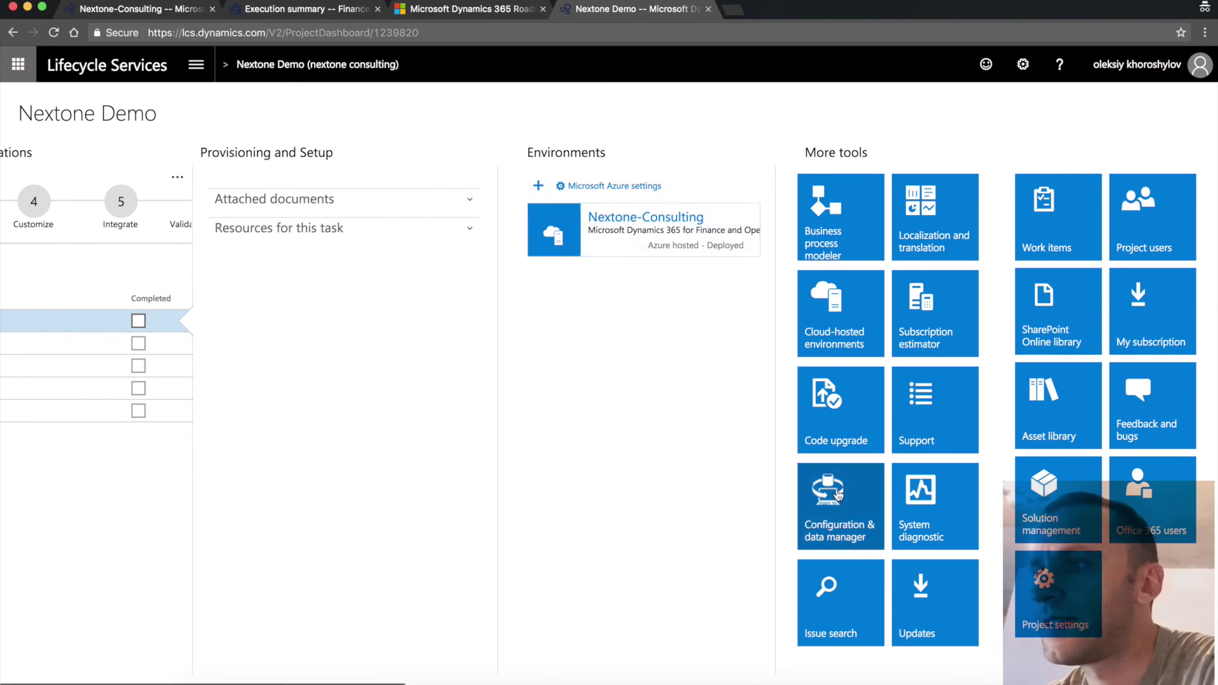
pyautogui.click(861, 538)
pyautogui.click(45, 161)
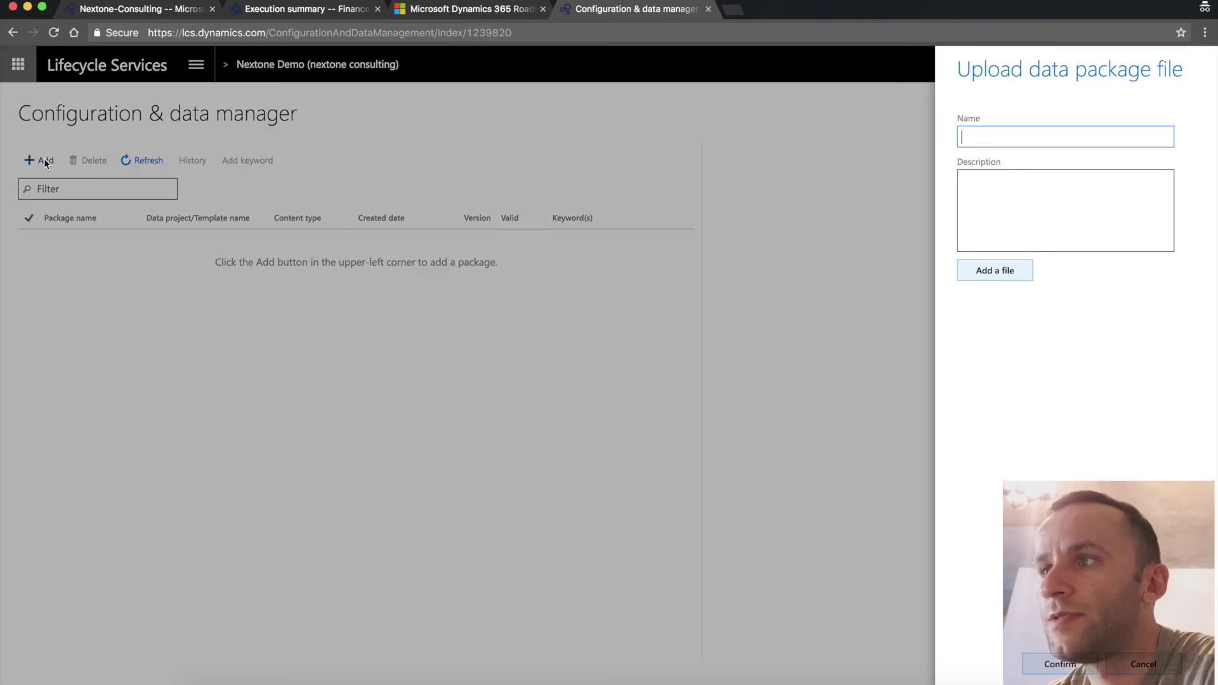
pyautogui.write('AR6')
pyautogui.click(1084, 195)
pyautogui.write('AR6')
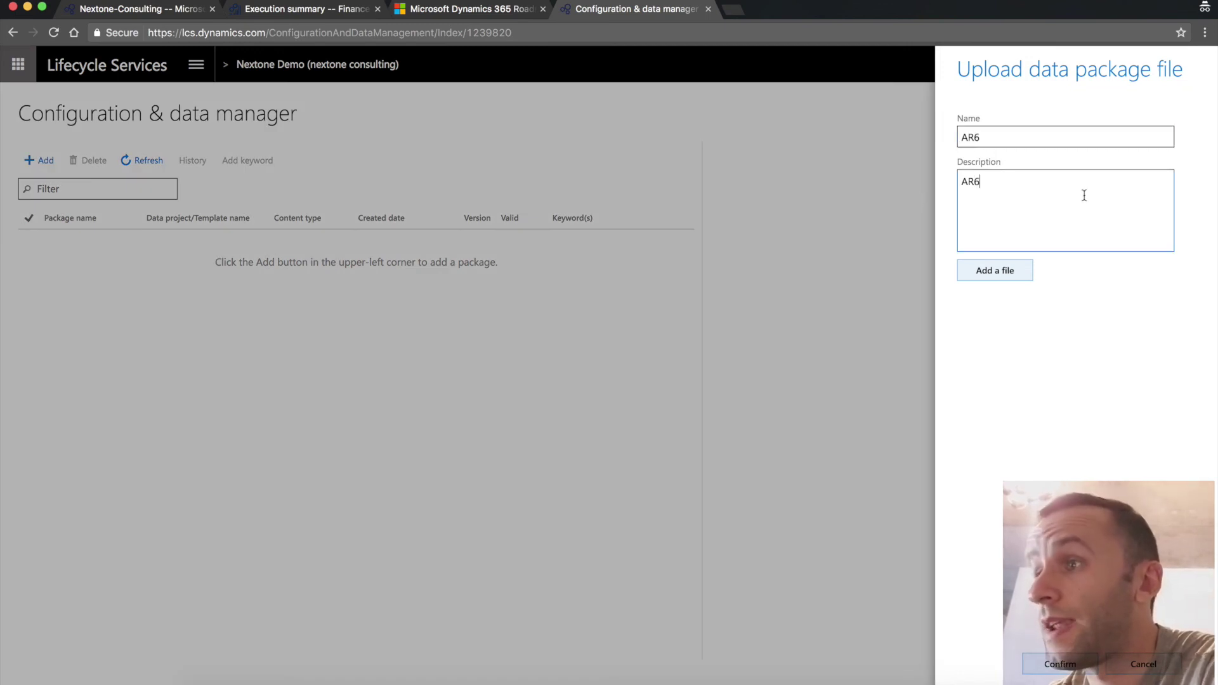
# Step: Attach and upload the exported data package file, then confirm the AR6 package
pyautogui.click(998, 276)
pyautogui.click(1116, 129)
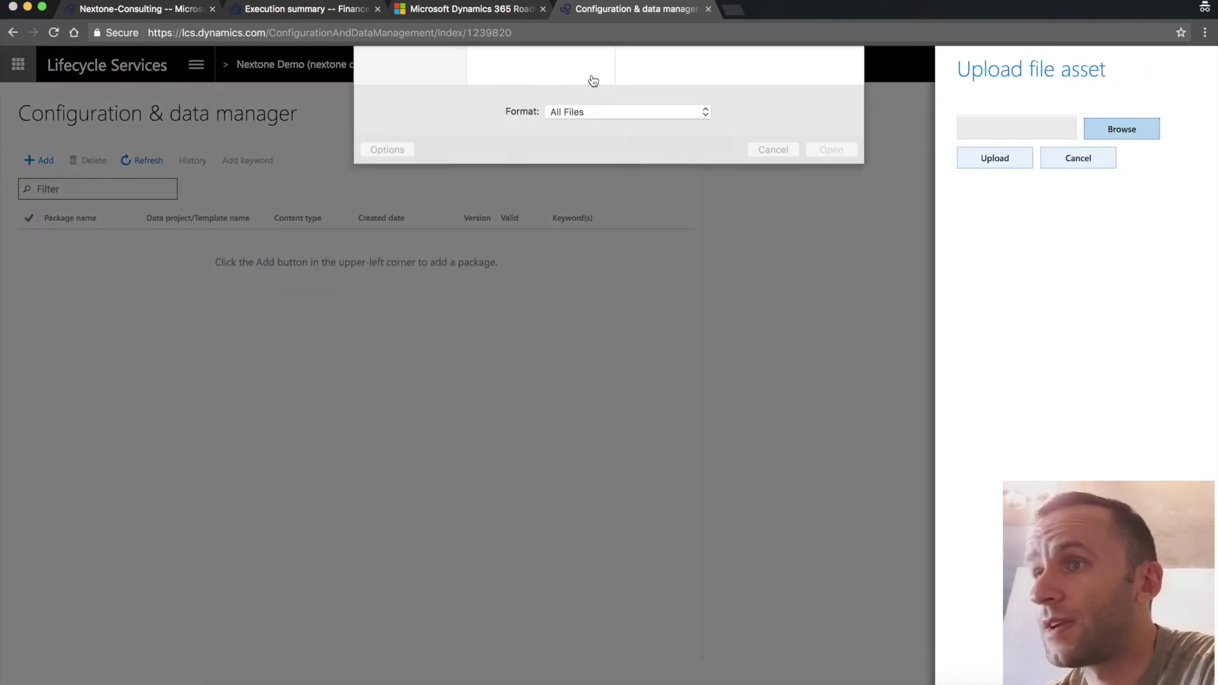
pyautogui.doubleClick(529, 94)
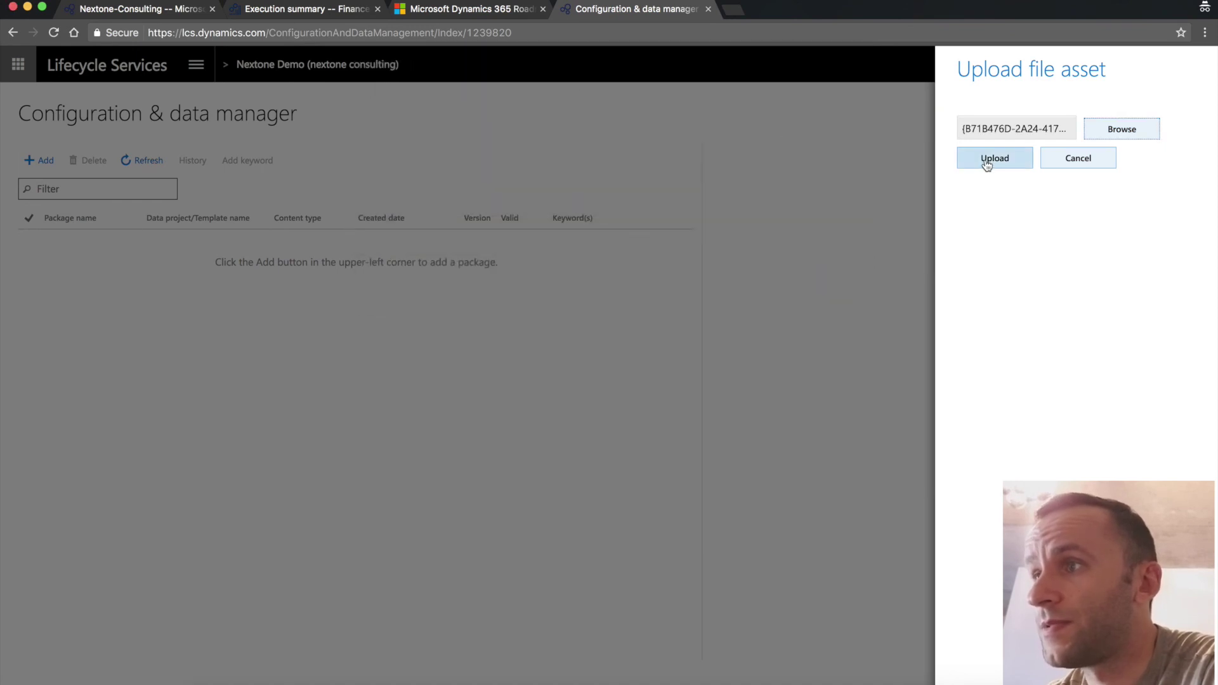
pyautogui.click(1012, 161)
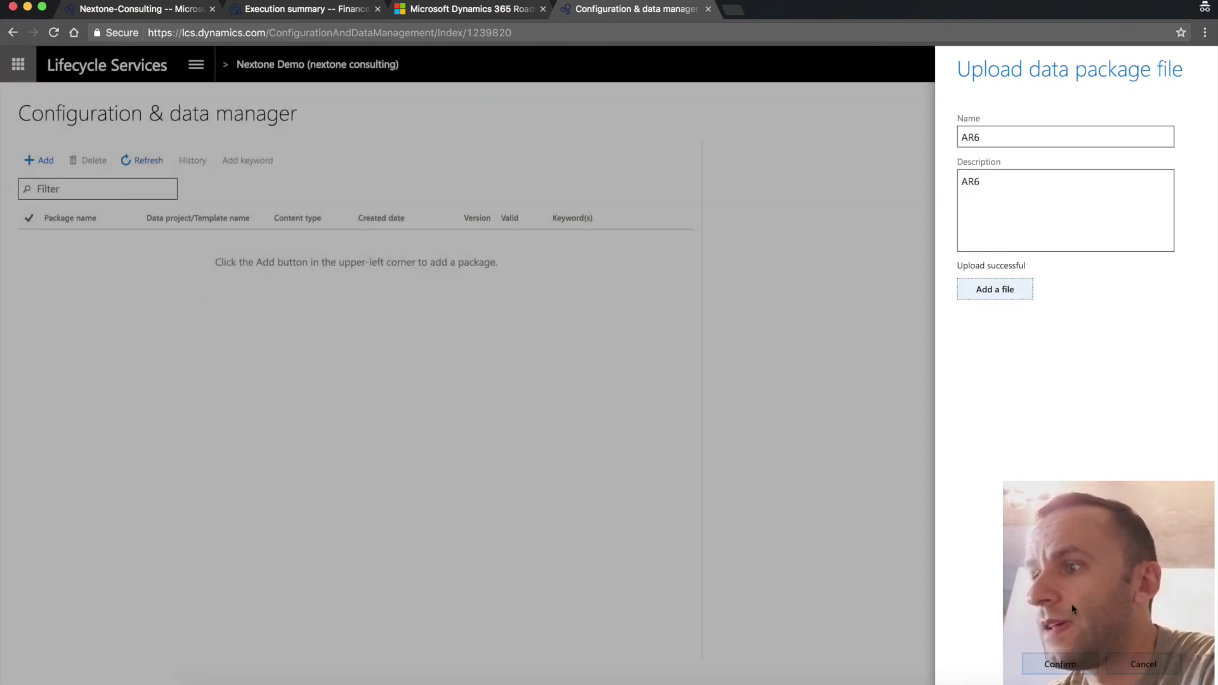
pyautogui.click(1059, 666)
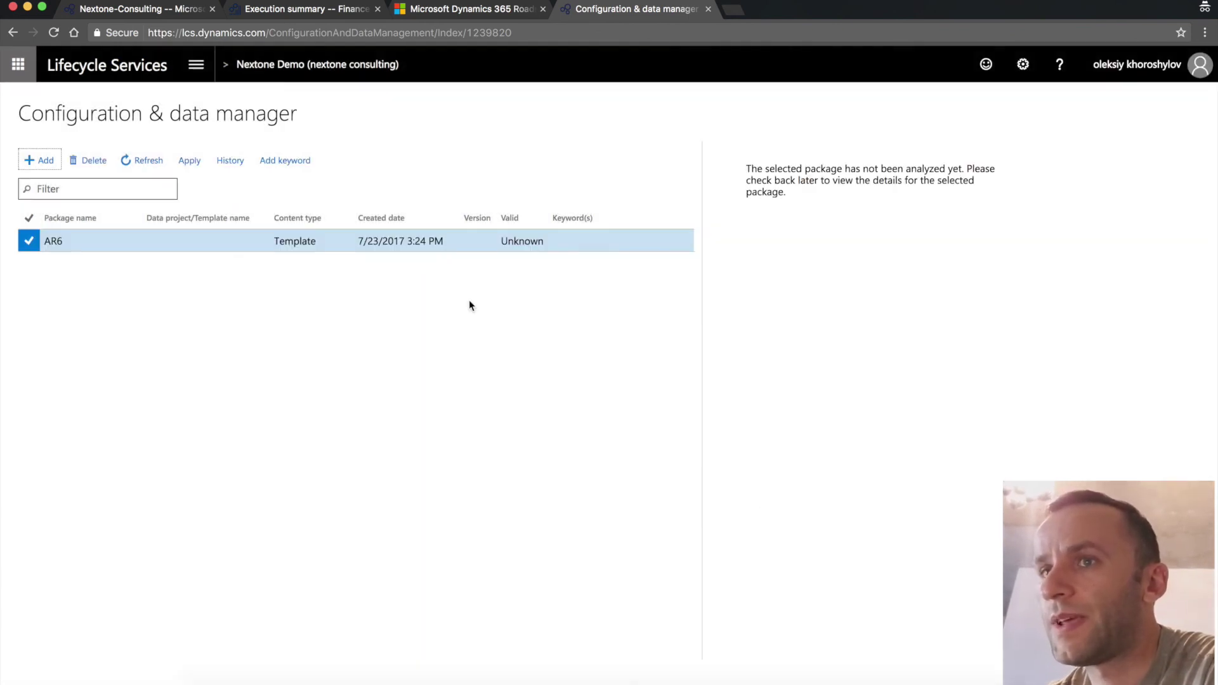
pyautogui.click(195, 164)
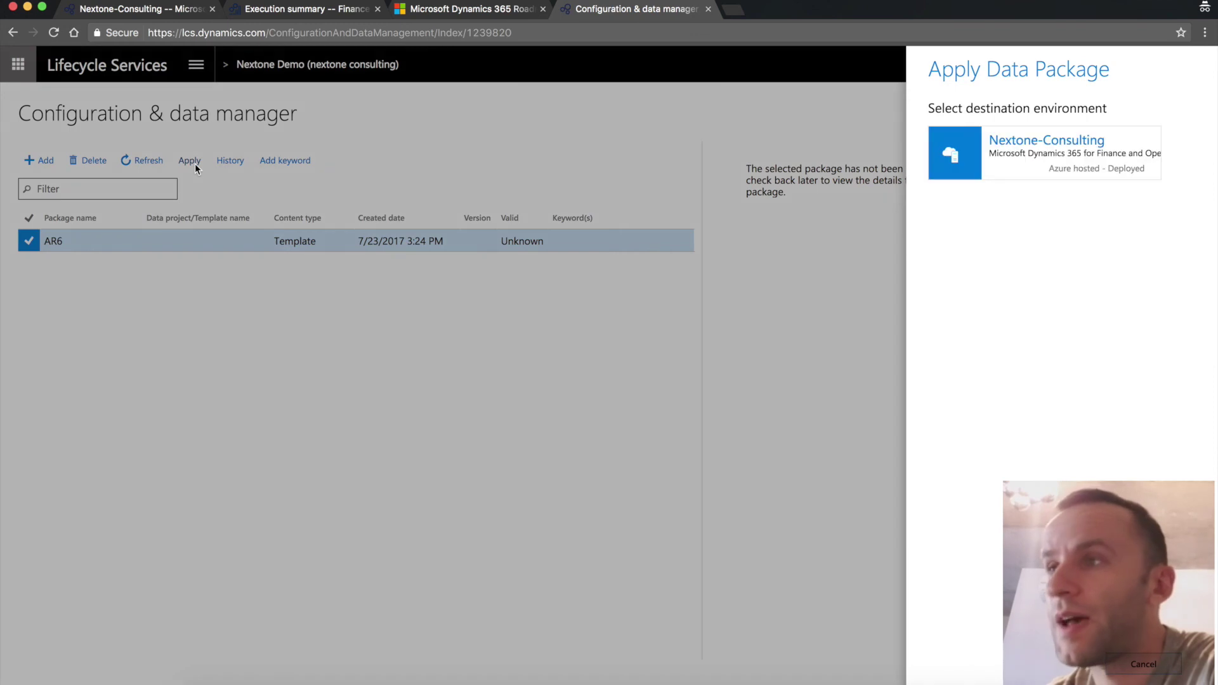
pyautogui.click(1023, 157)
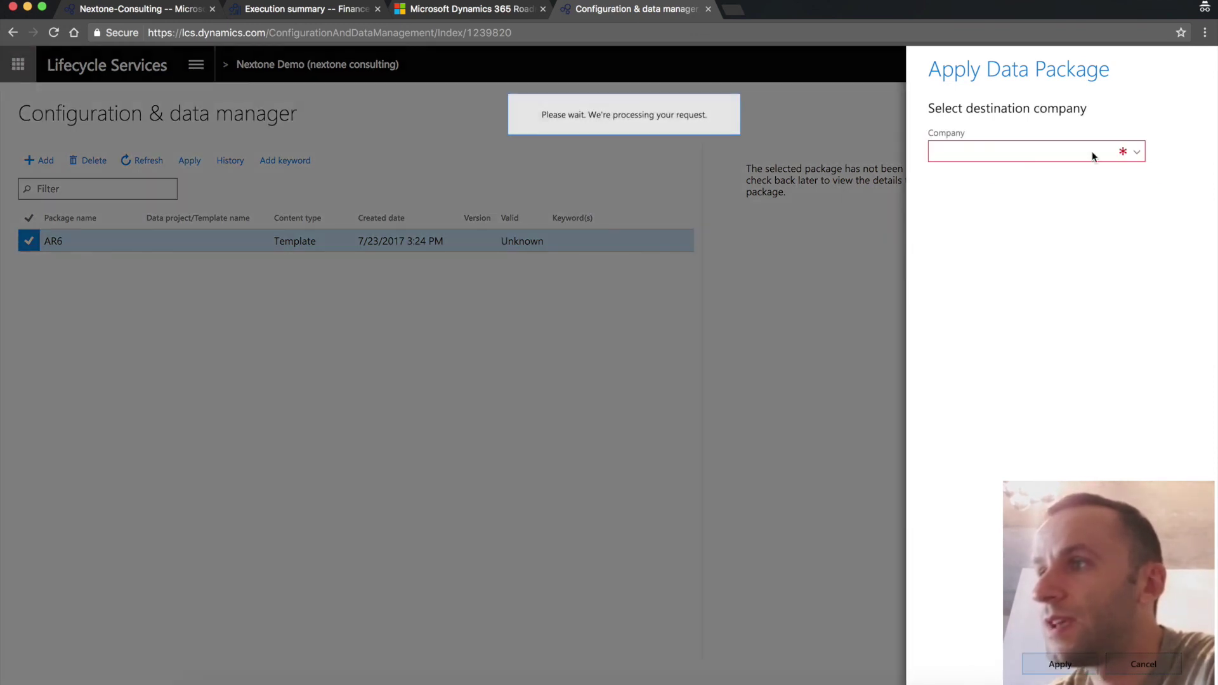
pyautogui.click(1134, 157)
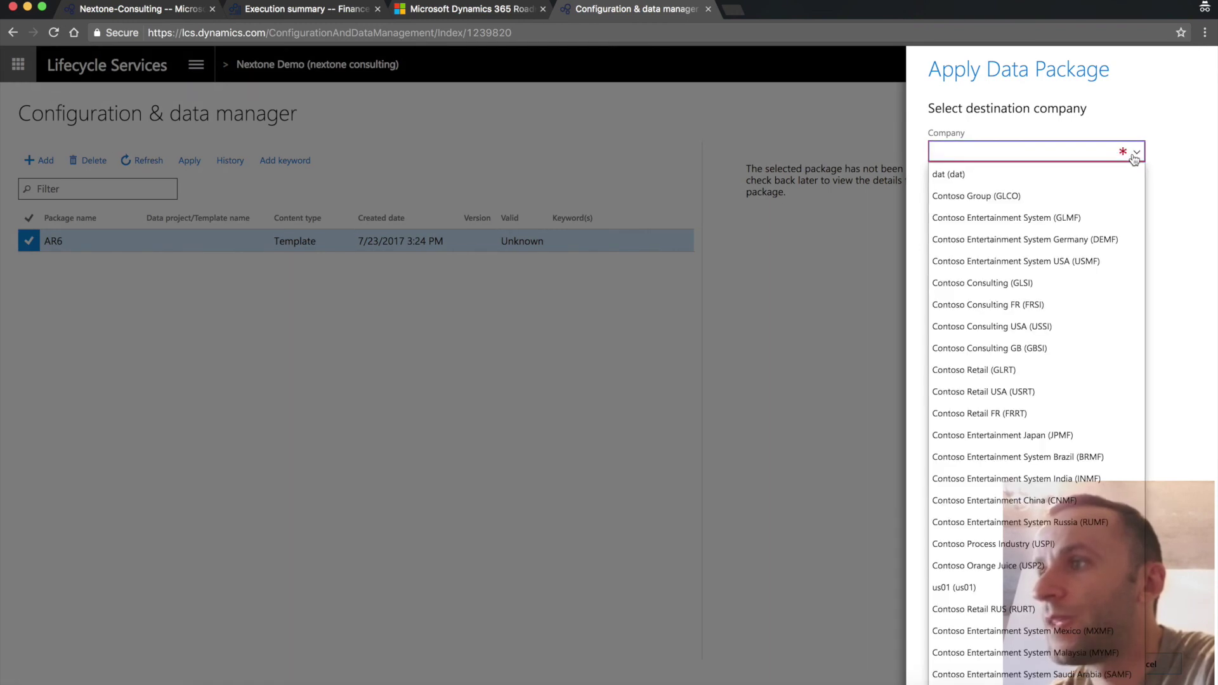
pyautogui.click(1184, 200)
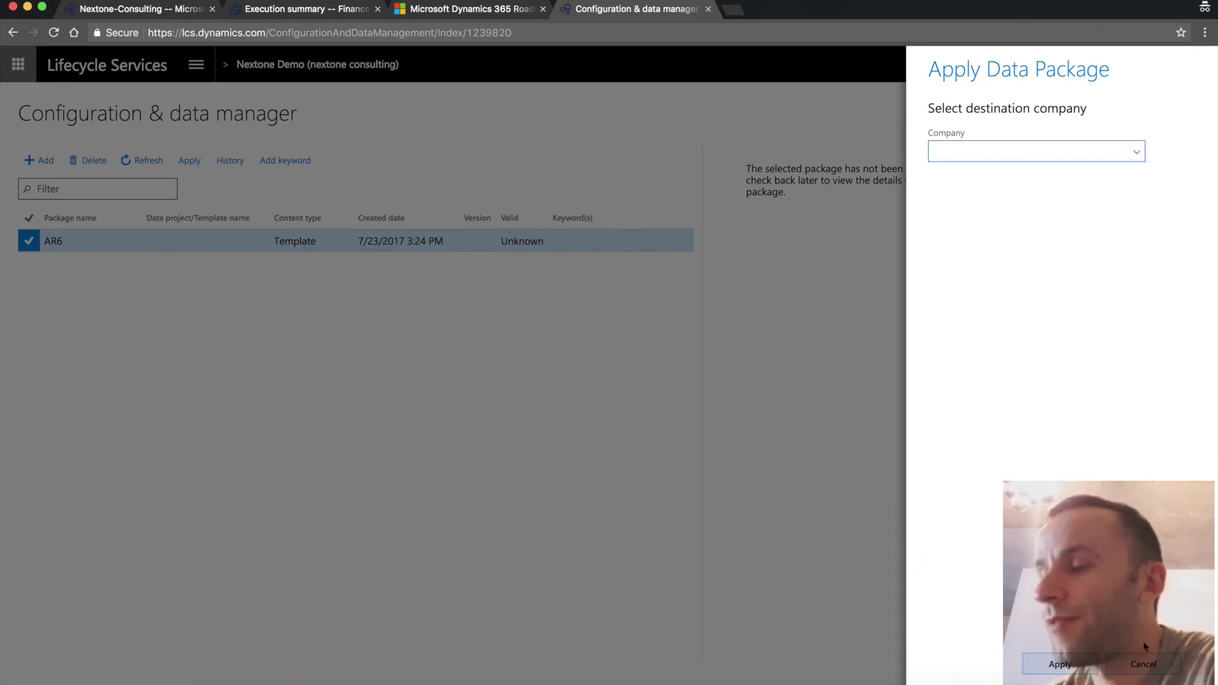
pyautogui.click(1143, 664)
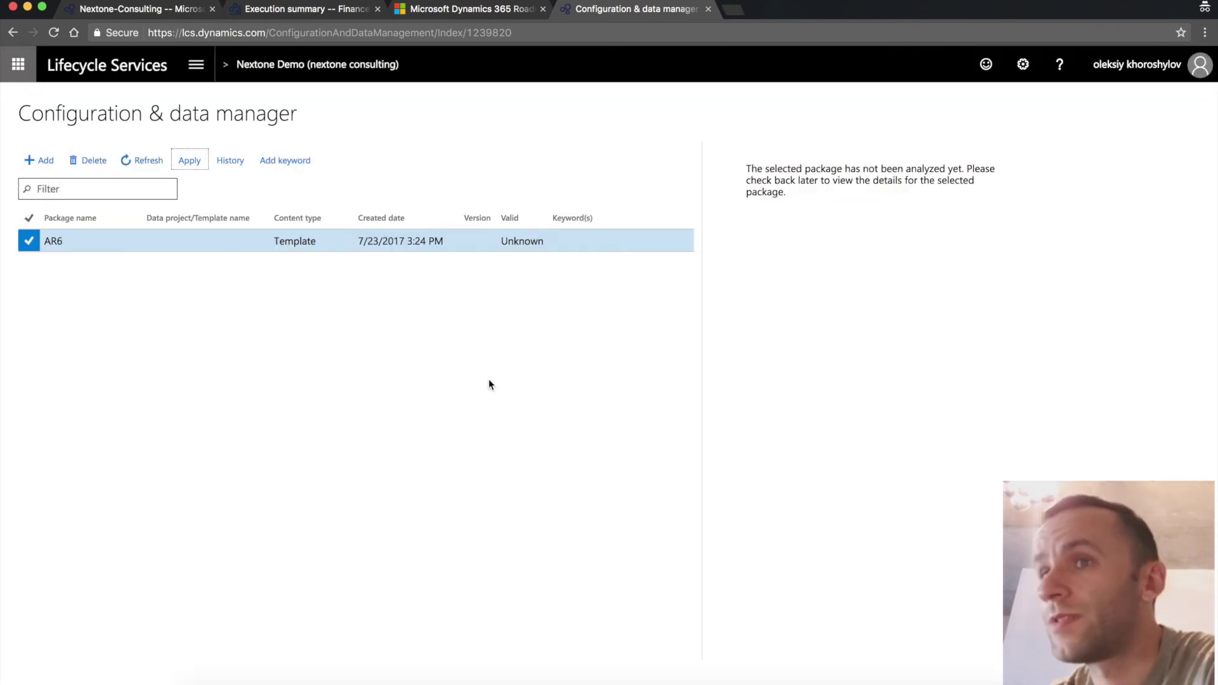
# Step: Refresh the package list and review AR6's package details entity list, now a valid version 2 Data project
pyautogui.click(143, 160)
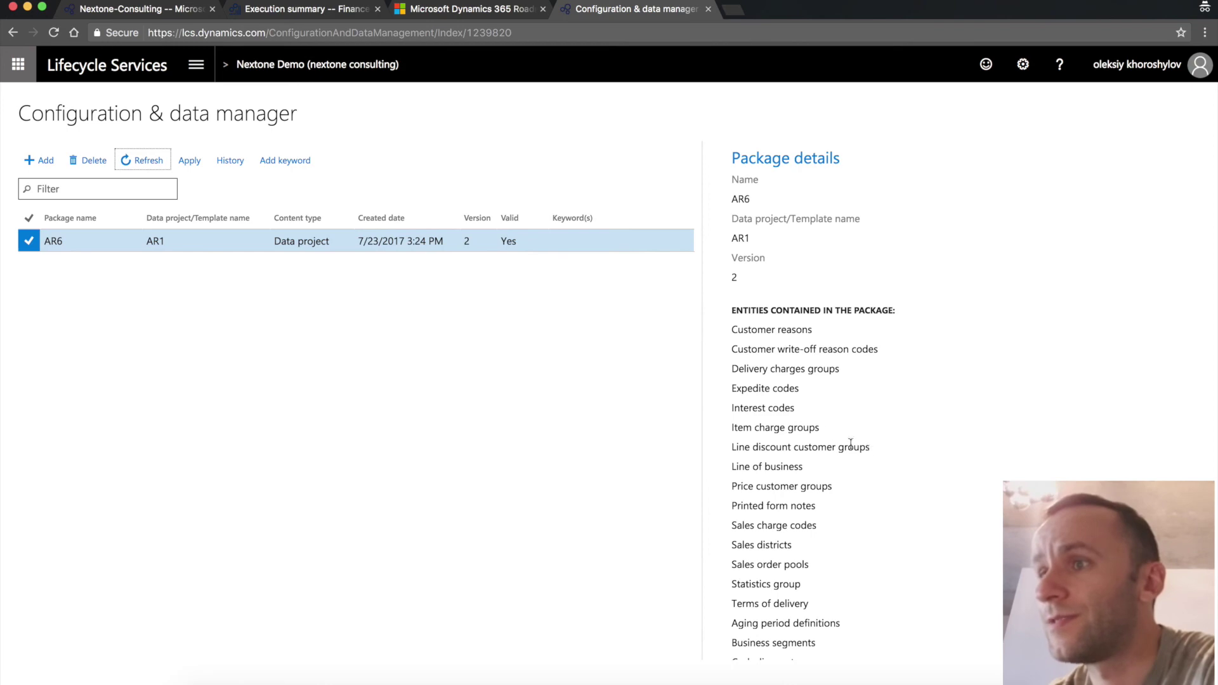
pyautogui.scroll(-4, 825, 425)
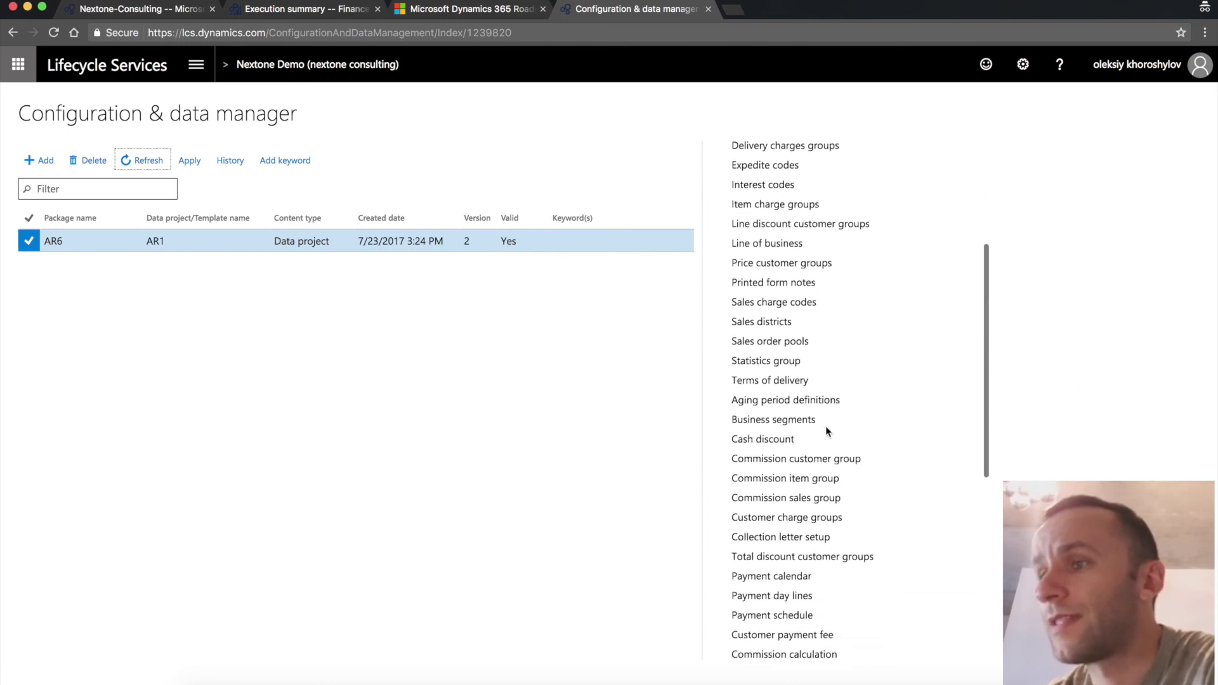
pyautogui.scroll(-7, 826, 428)
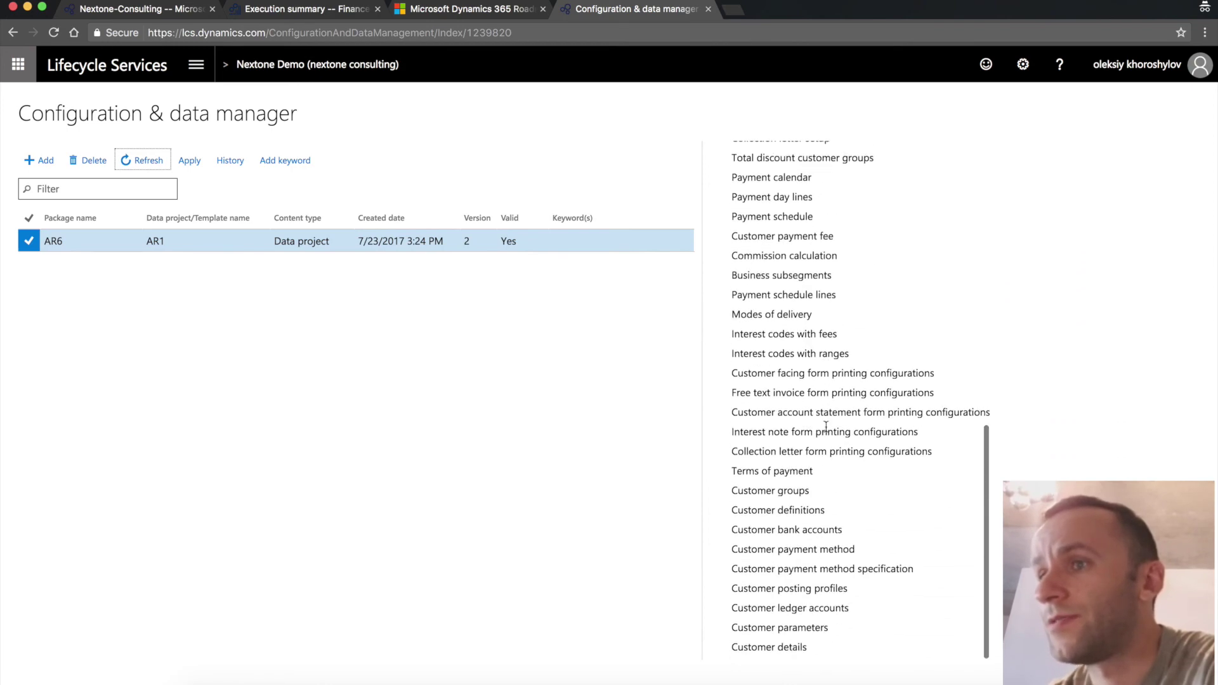
pyautogui.scroll(10, 826, 427)
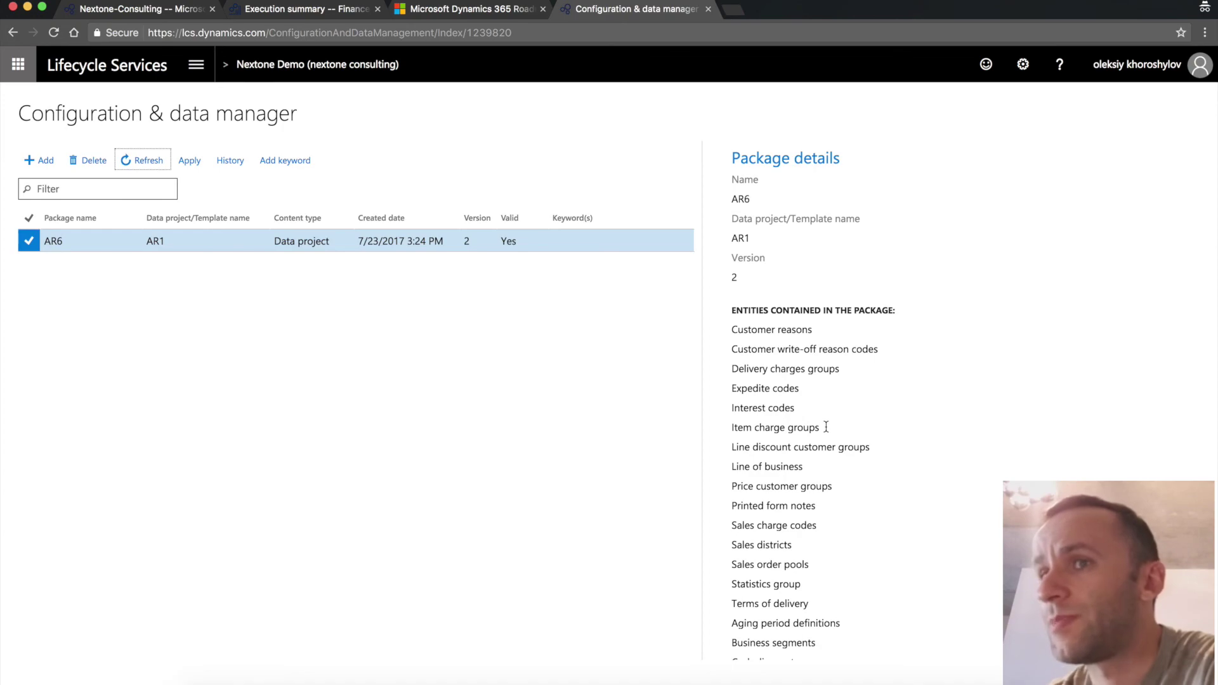